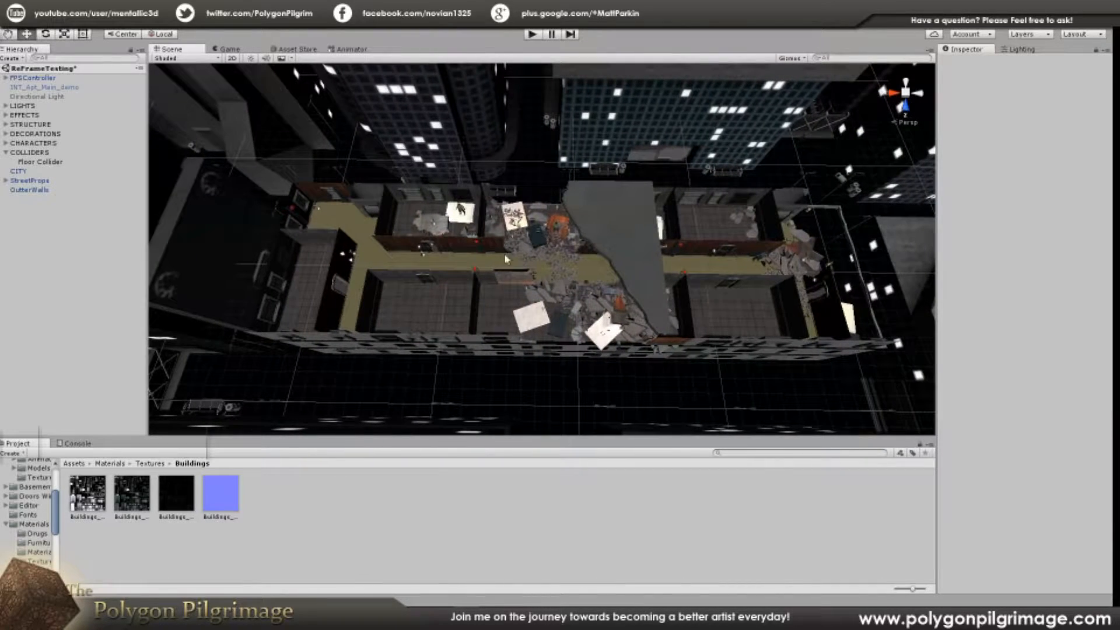
Step: Examine the apartment level and the surrounding city buildings, and check the view from the game camera
{"action": "right_click_drag", "start_coordinate": [474, 252], "coordinate": [587, 269]}
{"action": "key", "text": "a"}
{"action": "key", "text": "w"}
{"action": "key", "text": "s"}
{"action": "key", "text": "w"}
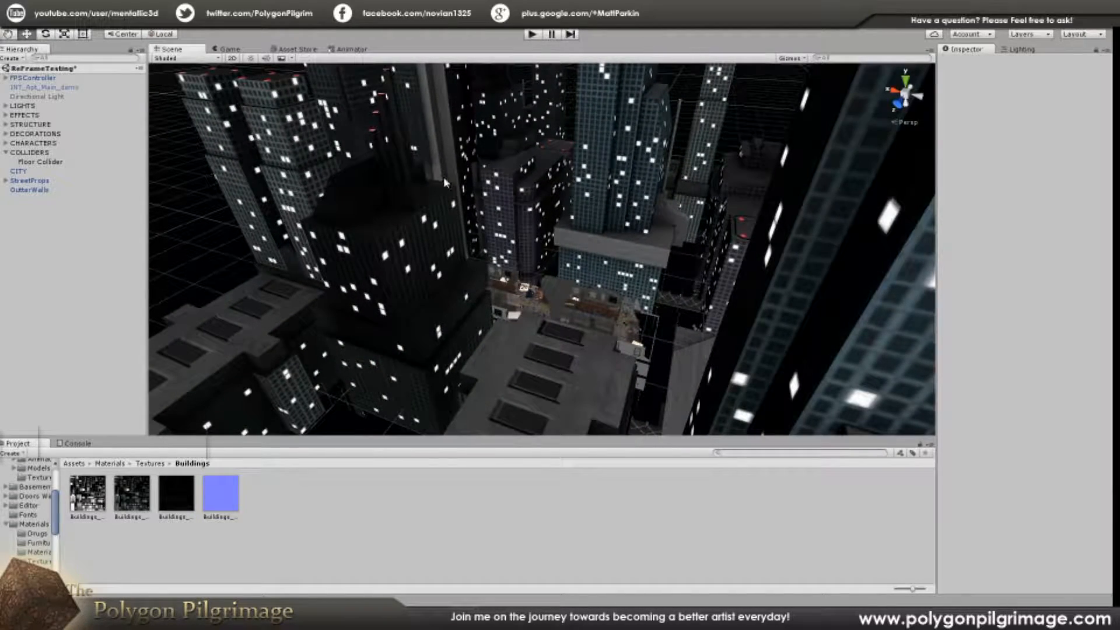
{"action": "left_click", "coordinate": [228, 49]}
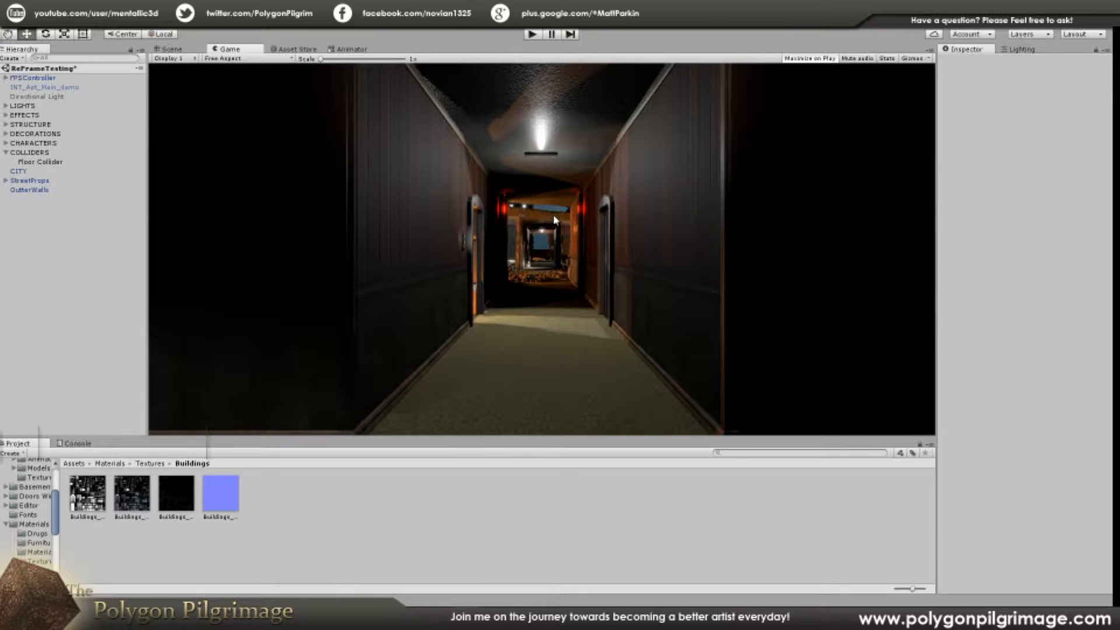
Step: Return to the scene view and inspect the texture quality on the skyscraper facades up close
{"action": "left_click", "coordinate": [176, 50]}
{"action": "right_click_drag", "start_coordinate": [551, 269], "coordinate": [537, 236]}
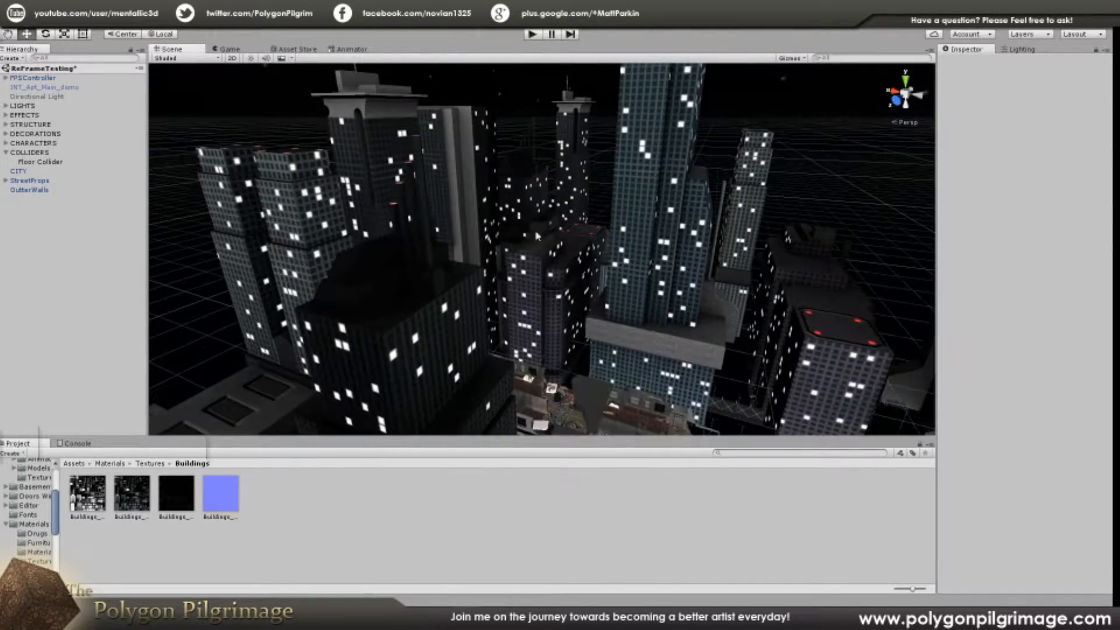
{"action": "right_click_drag", "start_coordinate": [670, 210], "coordinate": [679, 236]}
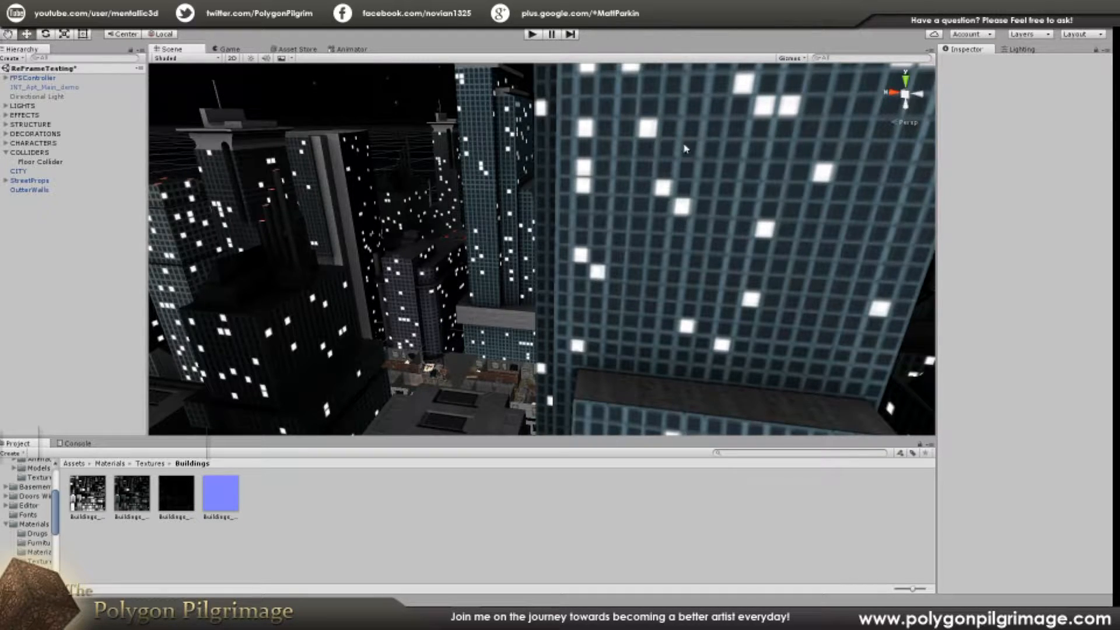
{"action": "right_click_drag", "start_coordinate": [453, 243], "coordinate": [500, 221]}
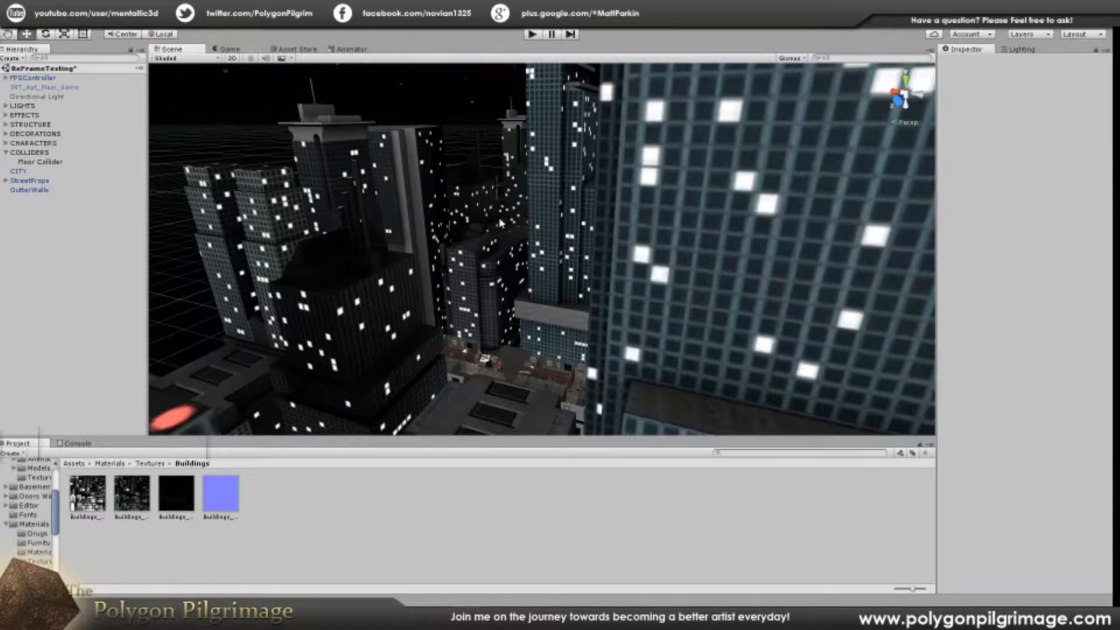
{"action": "right_click_drag", "start_coordinate": [524, 292], "coordinate": [565, 262]}
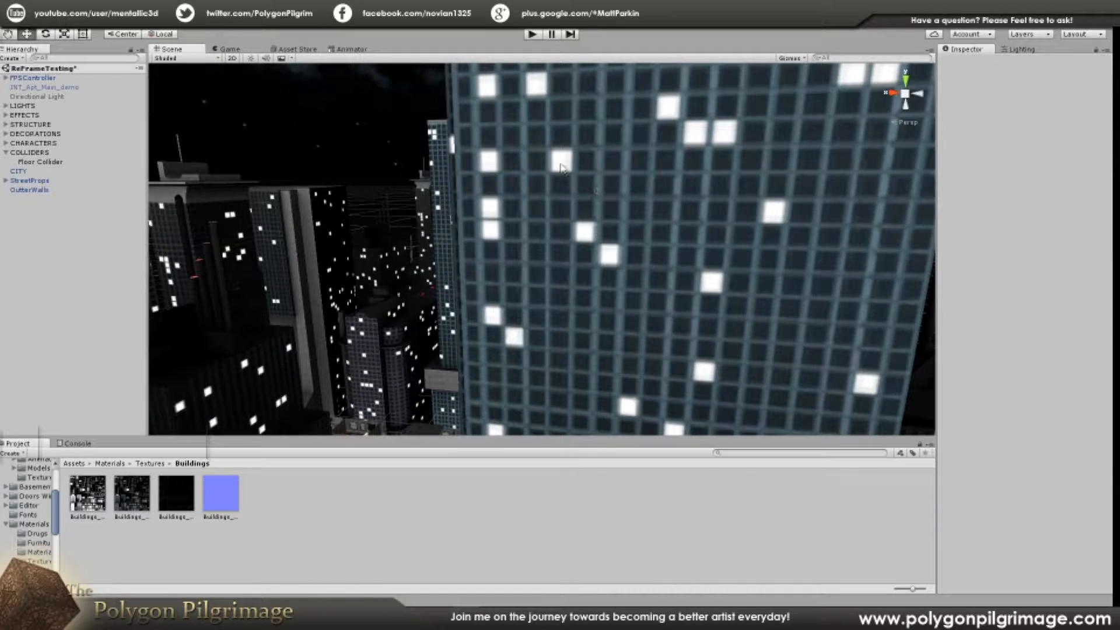
{"action": "right_click_drag", "start_coordinate": [607, 253], "coordinate": [557, 262]}
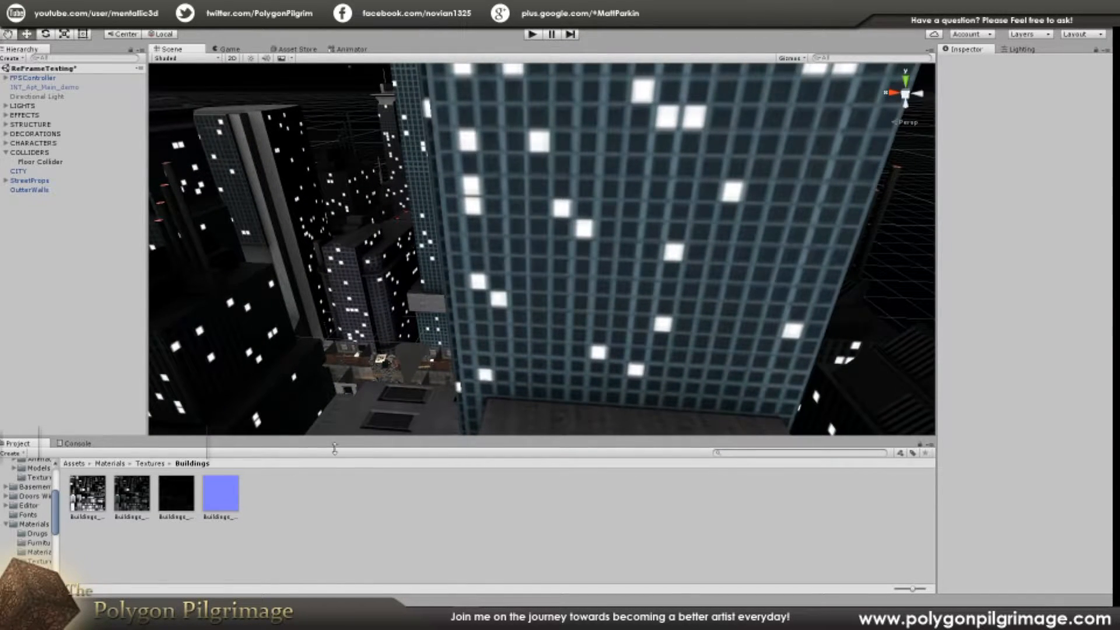
Step: Review the import settings of the AO, color, emissive and normal textures in the Buildings folder
{"action": "left_click", "coordinate": [99, 494]}
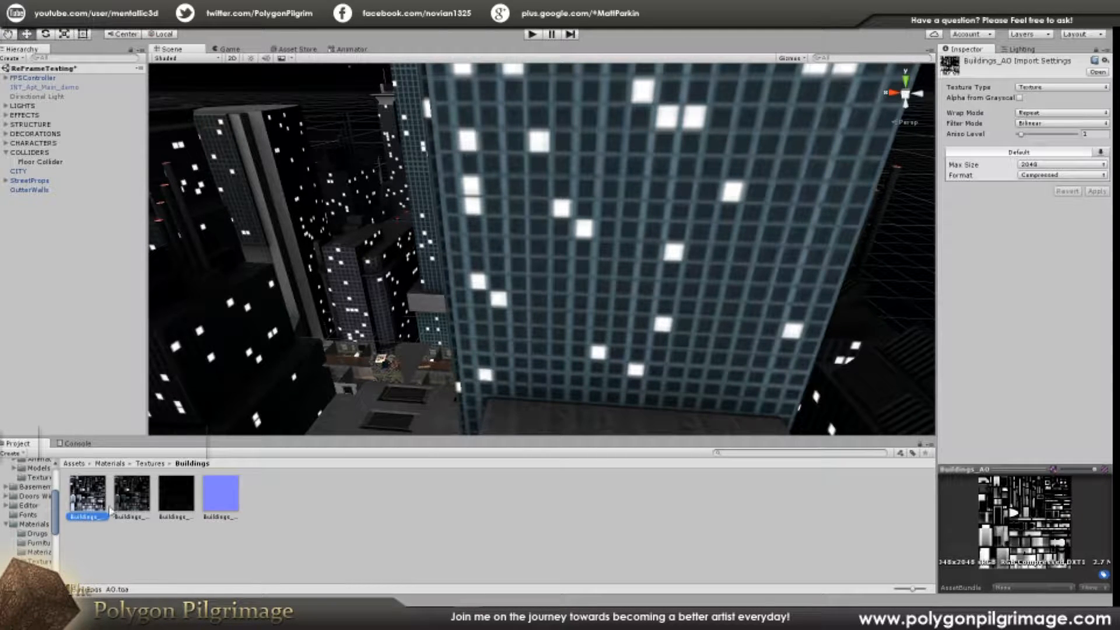
{"action": "left_click", "coordinate": [136, 501]}
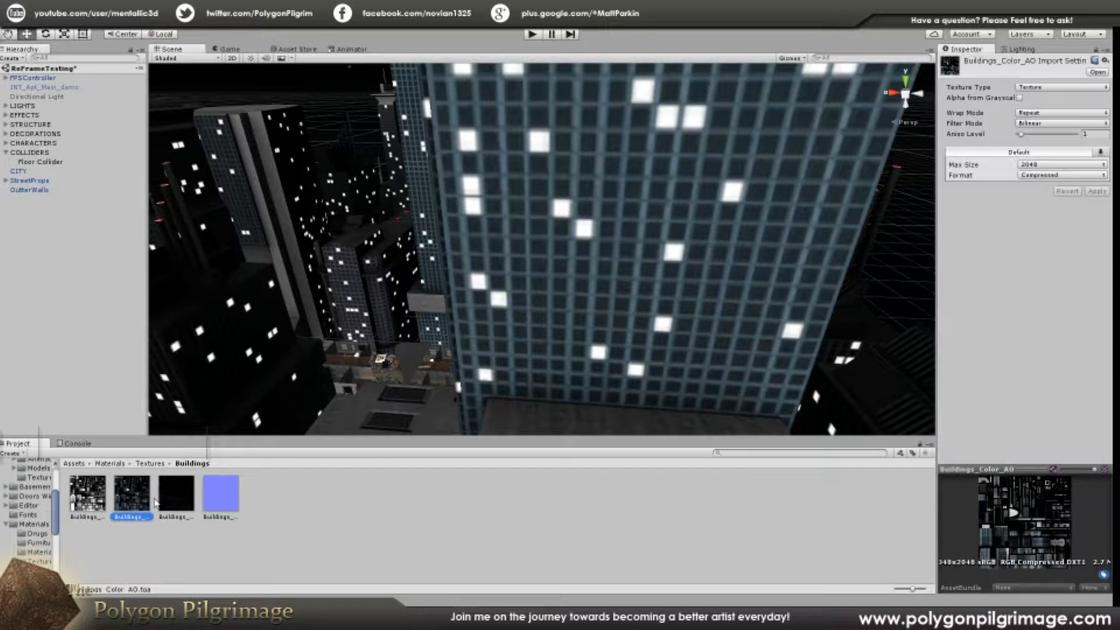
{"action": "left_click", "coordinate": [168, 500]}
{"action": "left_click", "coordinate": [213, 498]}
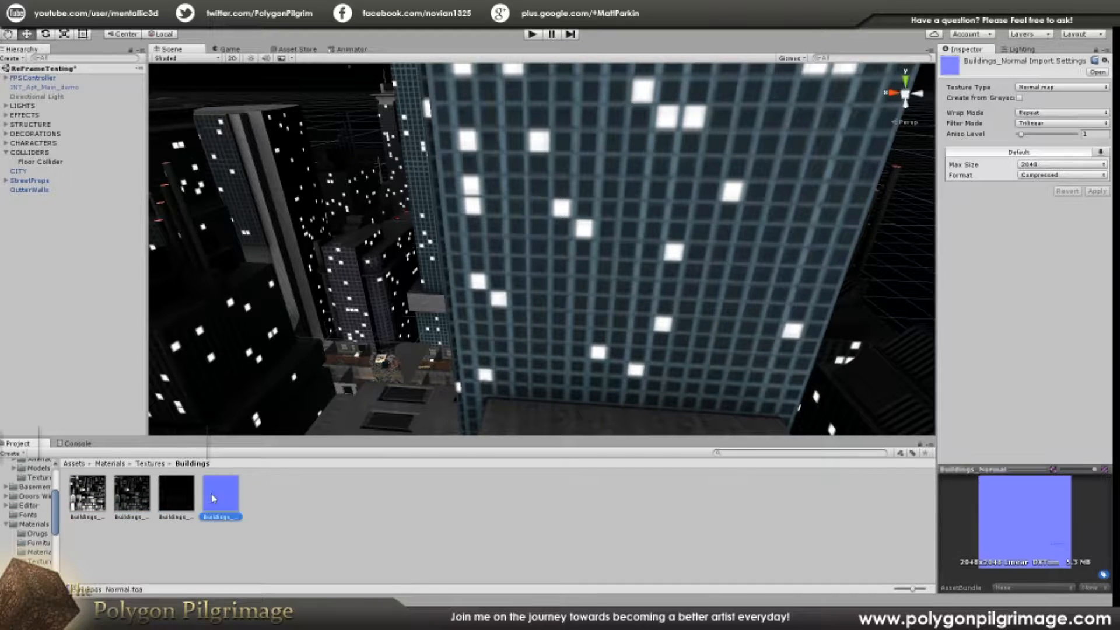
{"action": "left_click", "coordinate": [101, 500]}
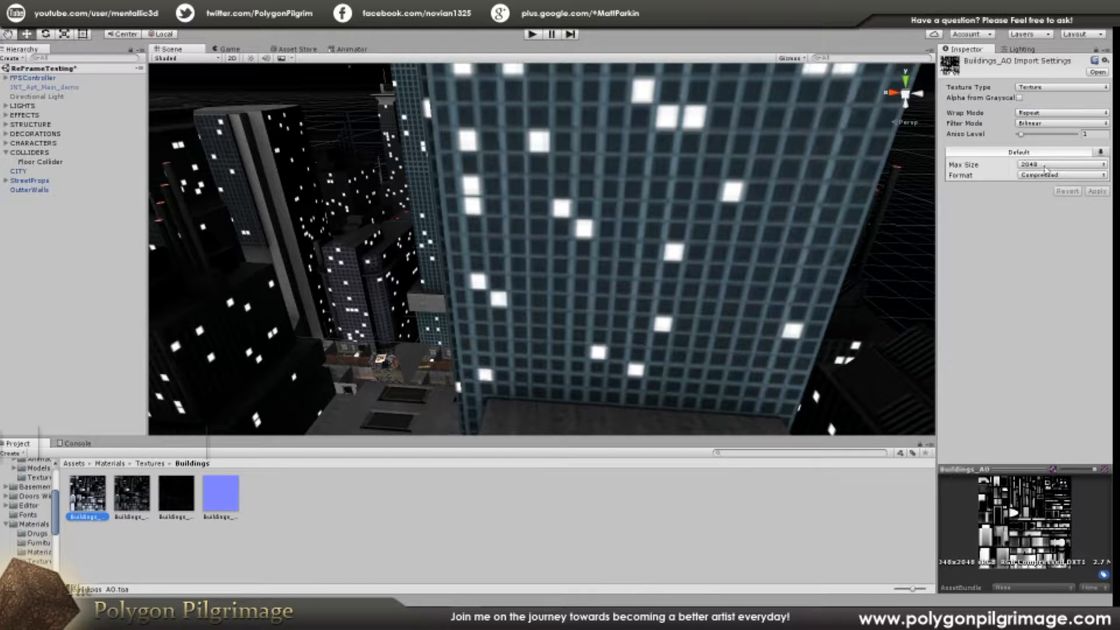
{"action": "left_click", "coordinate": [131, 503]}
{"action": "left_click", "coordinate": [109, 498]}
Step: Set the Buildings_AO texture's max size to 4096
{"action": "left_click", "coordinate": [100, 499]}
{"action": "left_click", "coordinate": [1025, 165]}
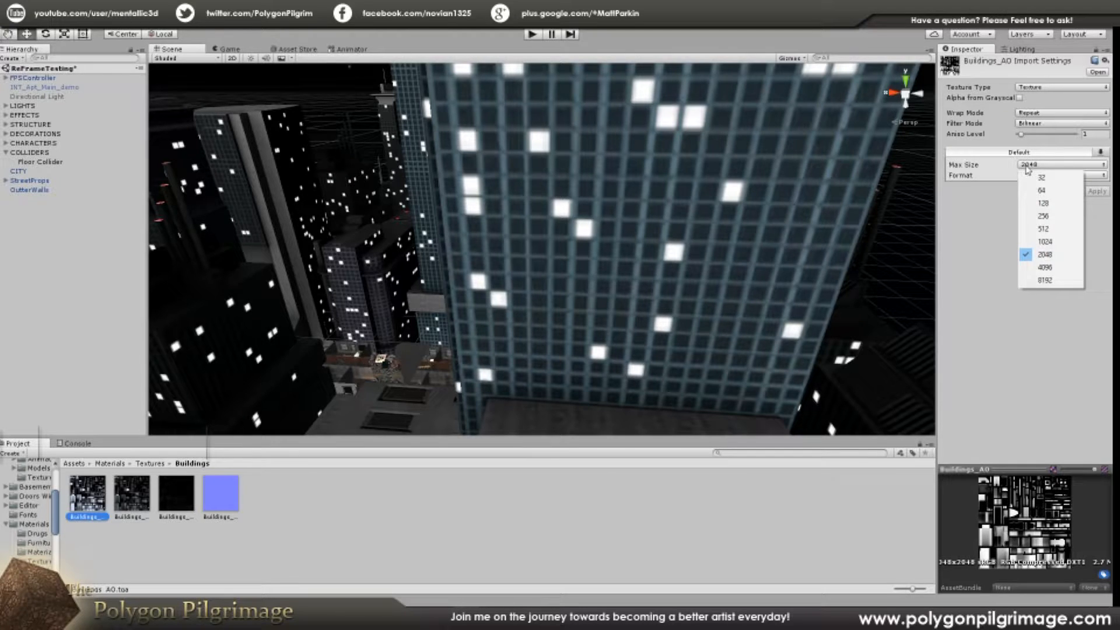
{"action": "left_click", "coordinate": [1039, 268]}
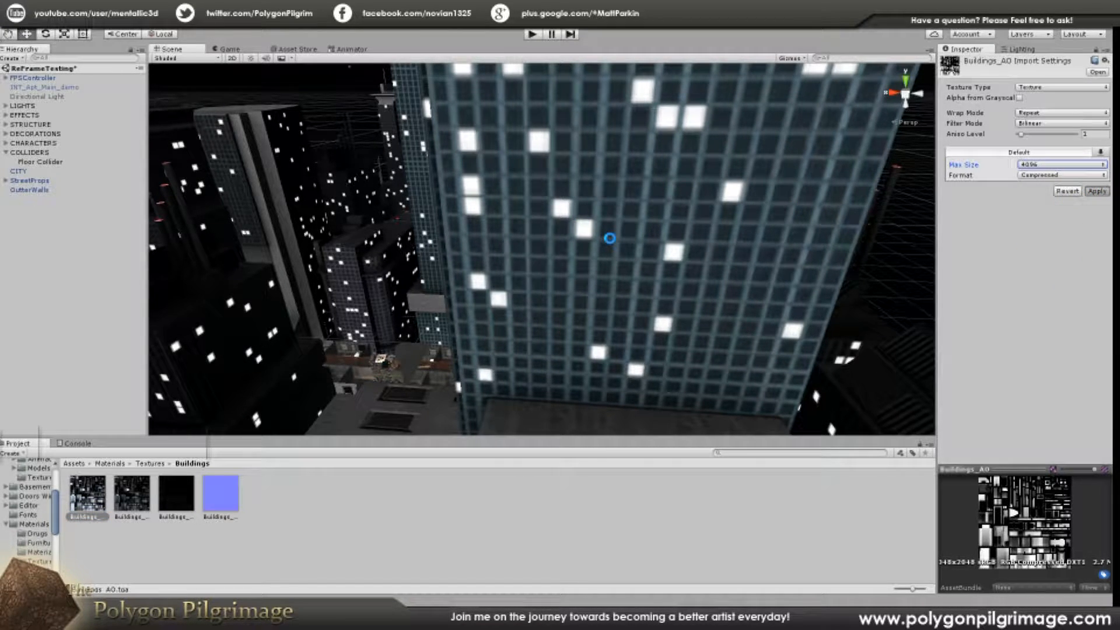
Step: Set the Buildings_Color_AO texture's max size to 4096 and apply the import change
{"action": "left_click", "coordinate": [146, 490]}
{"action": "left_click", "coordinate": [1032, 163]}
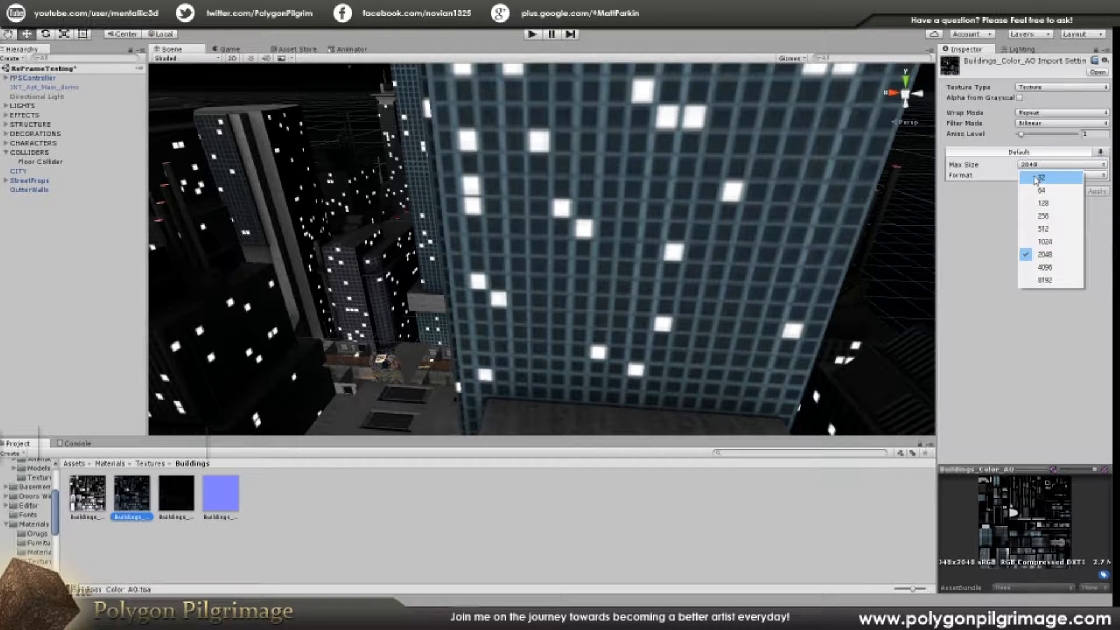
{"action": "left_click", "coordinate": [1039, 268]}
{"action": "left_click", "coordinate": [1095, 193]}
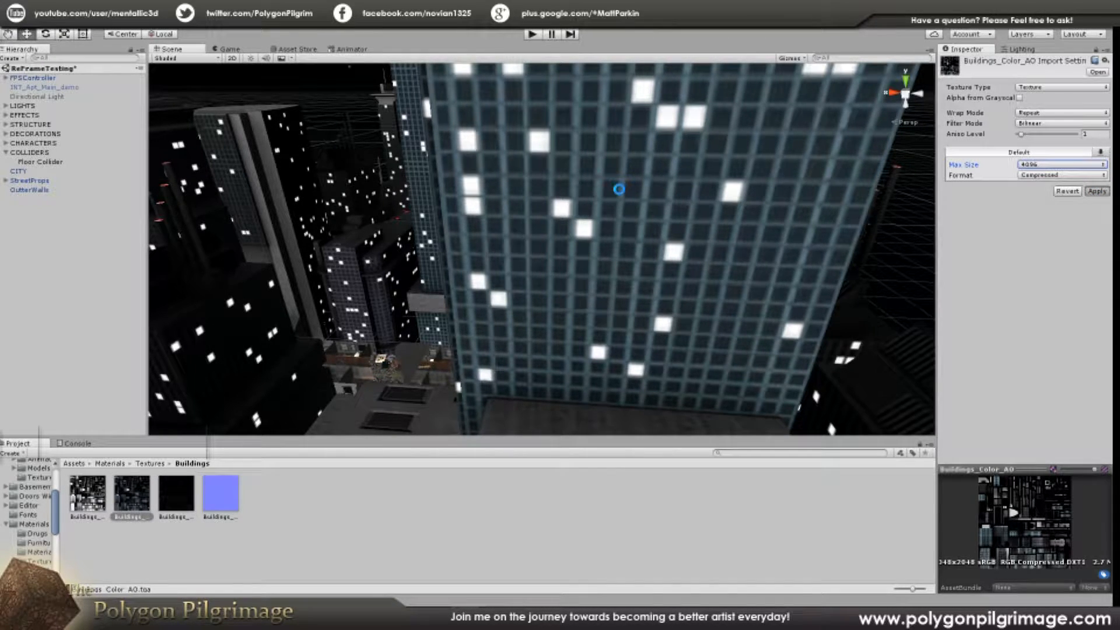
Step: Set the Buildings_Emissive texture's max size to 4096 and apply the import change
{"action": "left_click", "coordinate": [175, 504]}
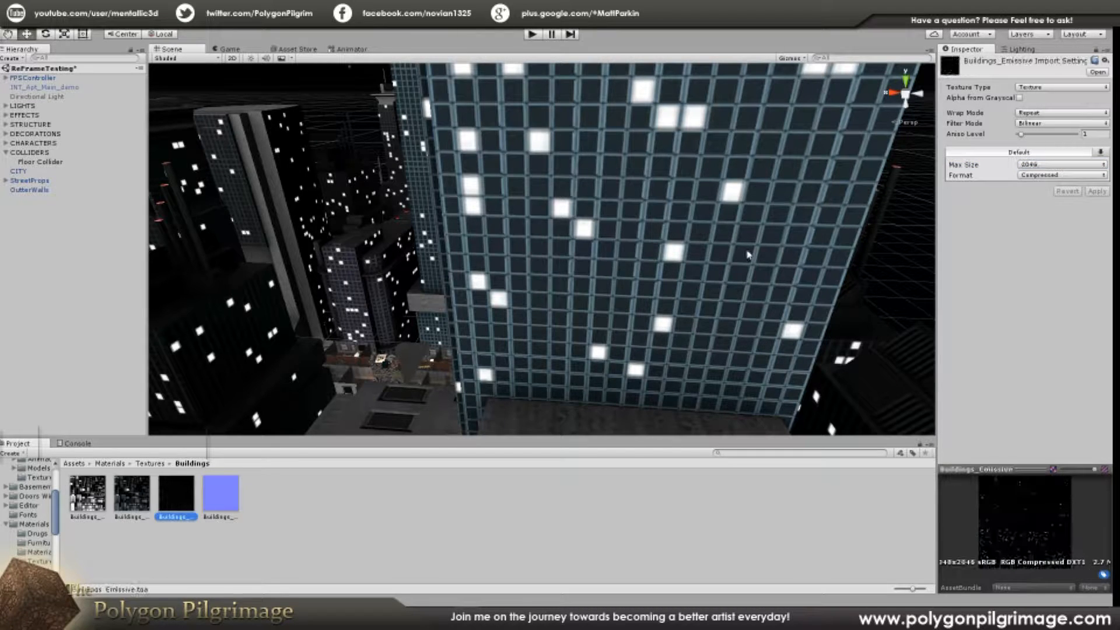
{"action": "left_click", "coordinate": [1033, 168]}
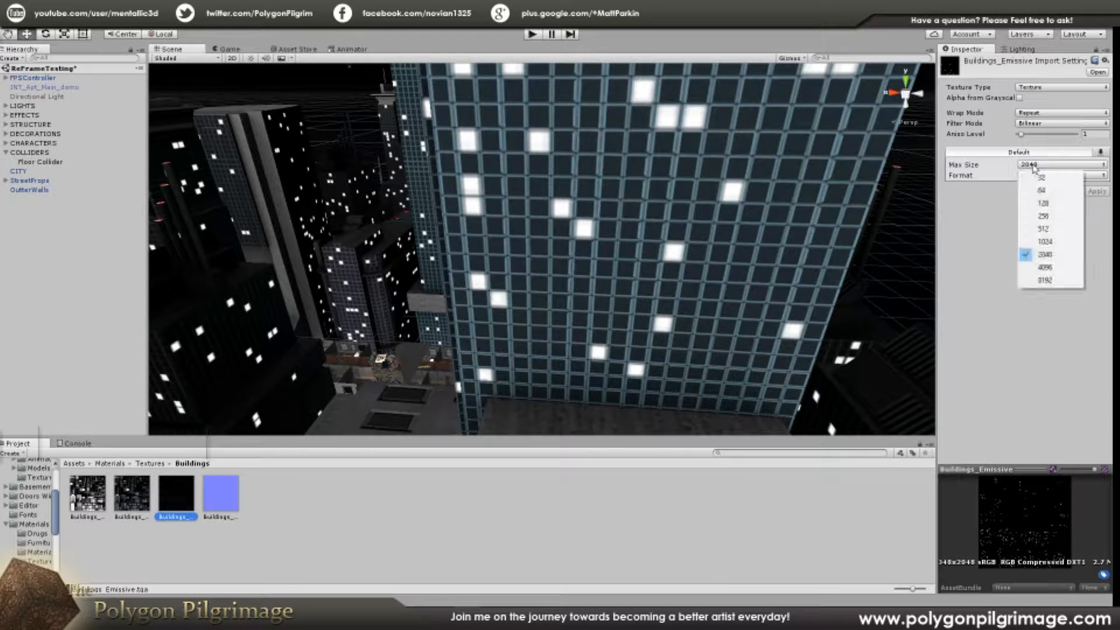
{"action": "left_click", "coordinate": [1046, 269]}
{"action": "left_click", "coordinate": [1097, 192]}
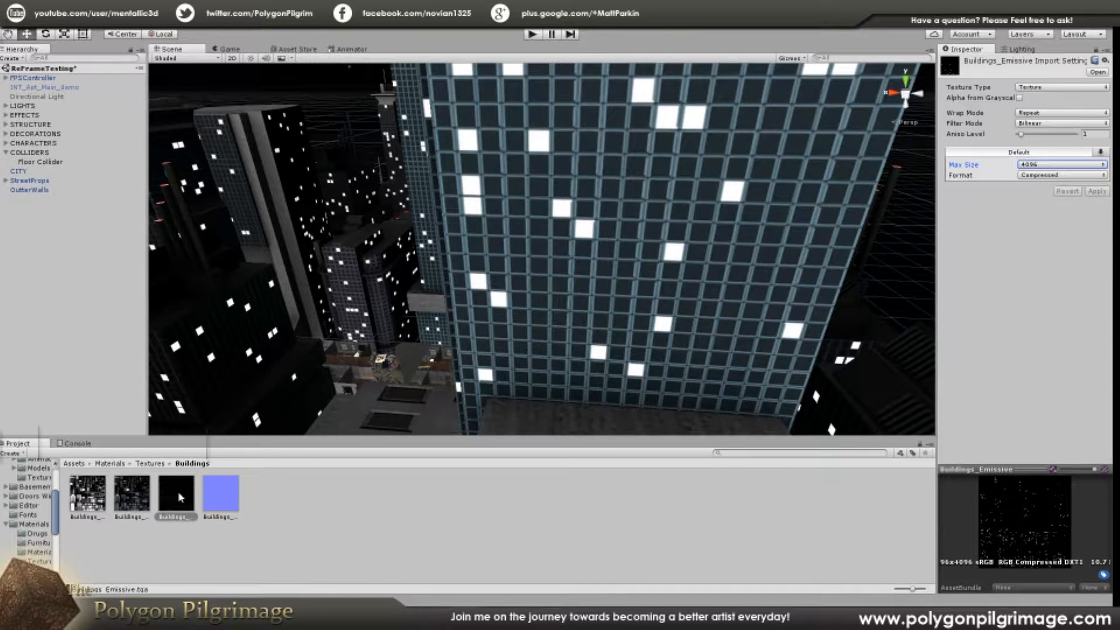
Step: Set the Buildings_Normal texture's max size to 4096 and apply the import change
{"action": "mouse_move", "coordinate": [673, 221]}
{"action": "right_mouse_down"}
{"action": "mouse_move", "coordinate": [620, 225]}
{"action": "mouse_move", "coordinate": [659, 232]}
{"action": "right_mouse_up"}
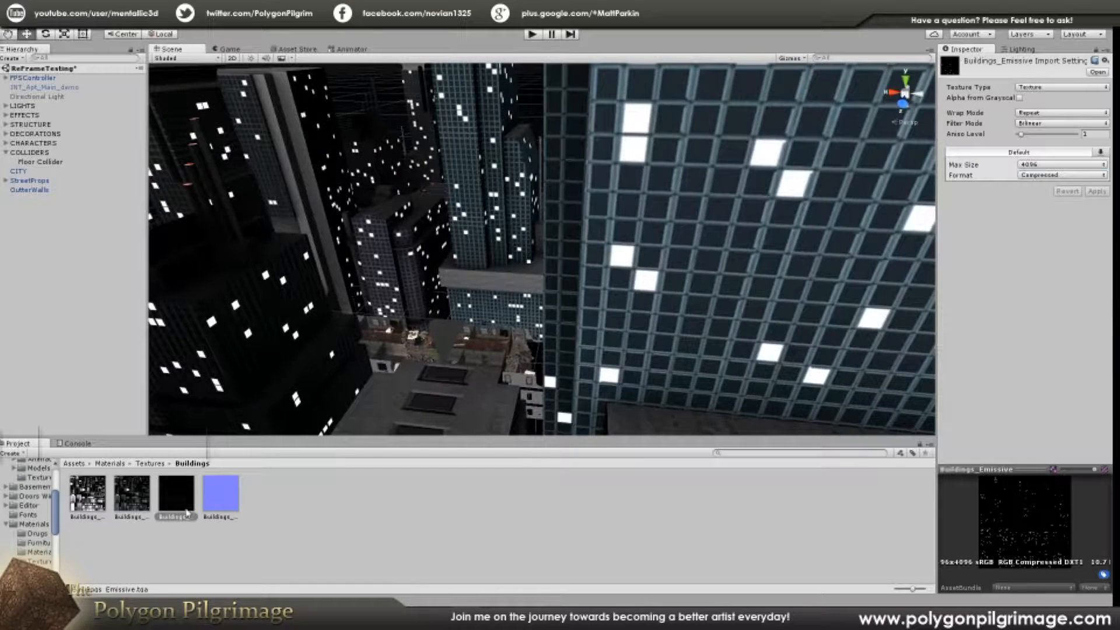
{"action": "left_click", "coordinate": [221, 494]}
{"action": "left_click", "coordinate": [1038, 165]}
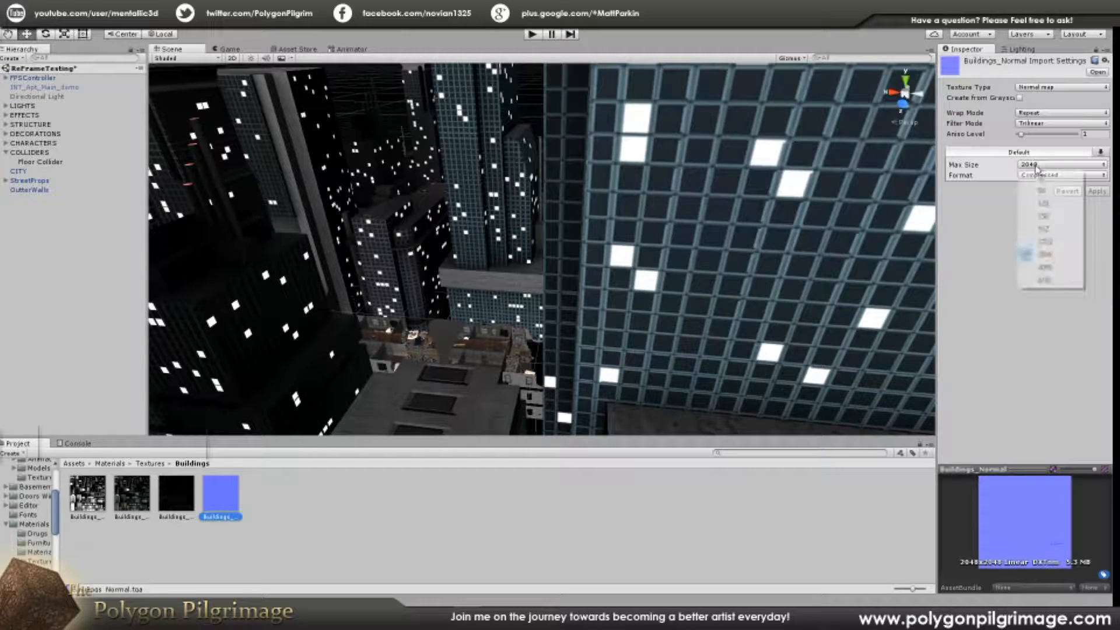
{"action": "left_click", "coordinate": [1041, 268]}
{"action": "left_click", "coordinate": [1095, 192]}
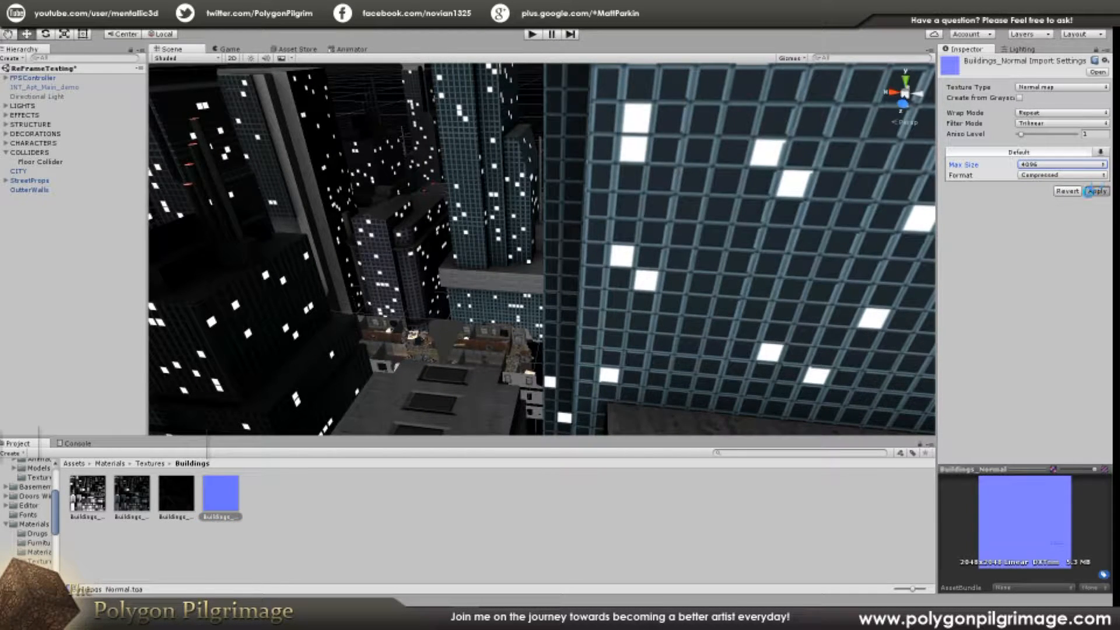
Step: Inspect the facade windows up close, and view the apartment level among the surrounding buildings
{"action": "right_click_drag", "start_coordinate": [675, 212], "coordinate": [581, 252]}
{"action": "right_click_drag", "start_coordinate": [591, 307], "coordinate": [414, 316]}
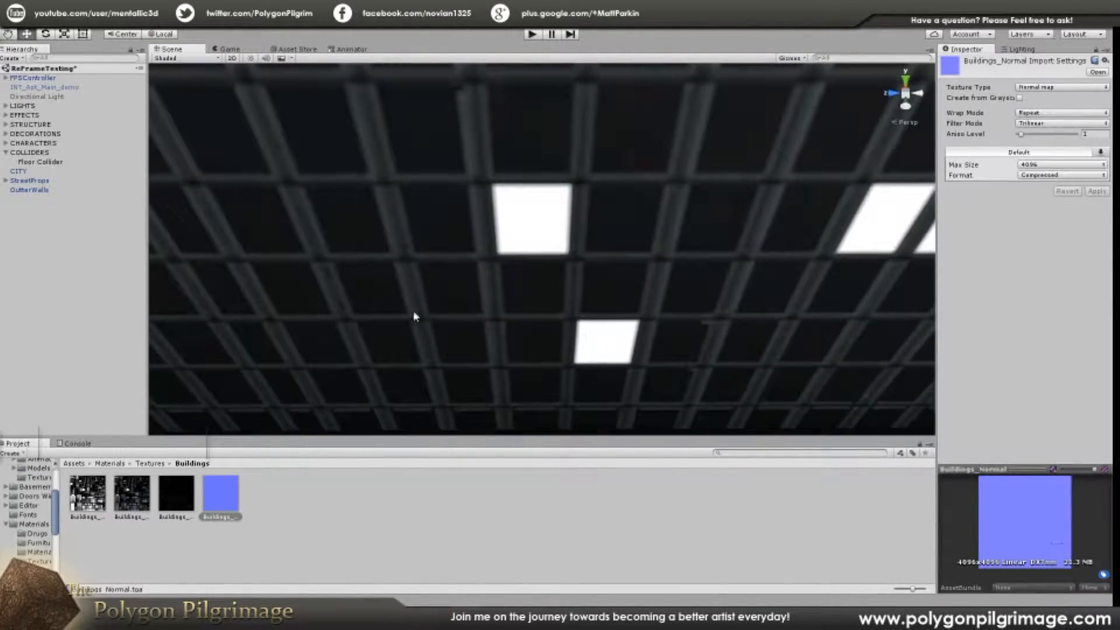
{"action": "right_click_drag", "start_coordinate": [553, 216], "coordinate": [534, 195]}
{"action": "left_click_drag", "start_coordinate": [546, 202], "coordinate": [640, 269], "text": "alt"}
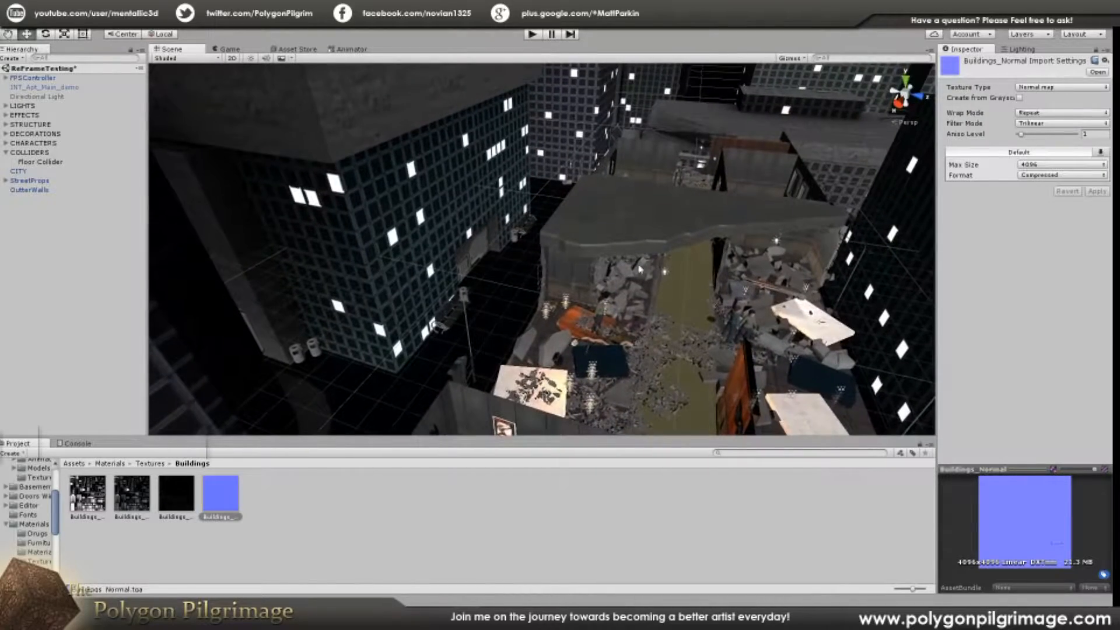
{"action": "left_click_drag", "start_coordinate": [717, 220], "coordinate": [599, 255], "text": "alt"}
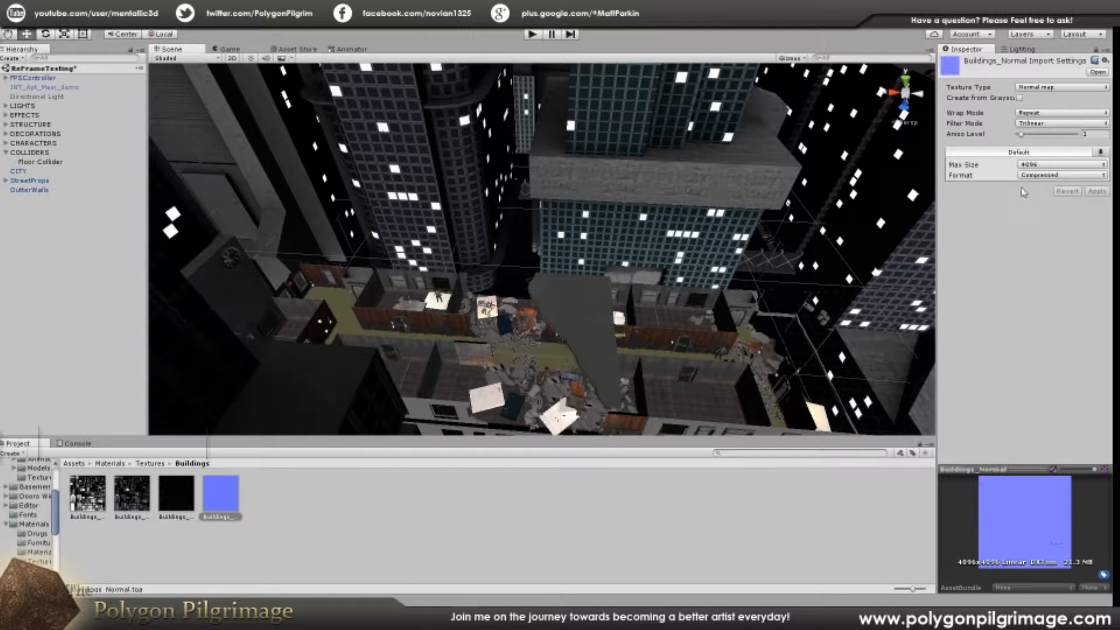
{"action": "left_click_drag", "start_coordinate": [513, 270], "coordinate": [468, 295], "text": "alt"}
{"action": "right_click_drag", "start_coordinate": [468, 295], "coordinate": [657, 396]}
{"action": "right_click_drag", "start_coordinate": [521, 275], "coordinate": [520, 276]}
{"action": "key", "text": "a"}
Step: Select the CITY mesh and examine from above how its buildings are laid out around the apartment level
{"action": "left_click", "coordinate": [19, 171]}
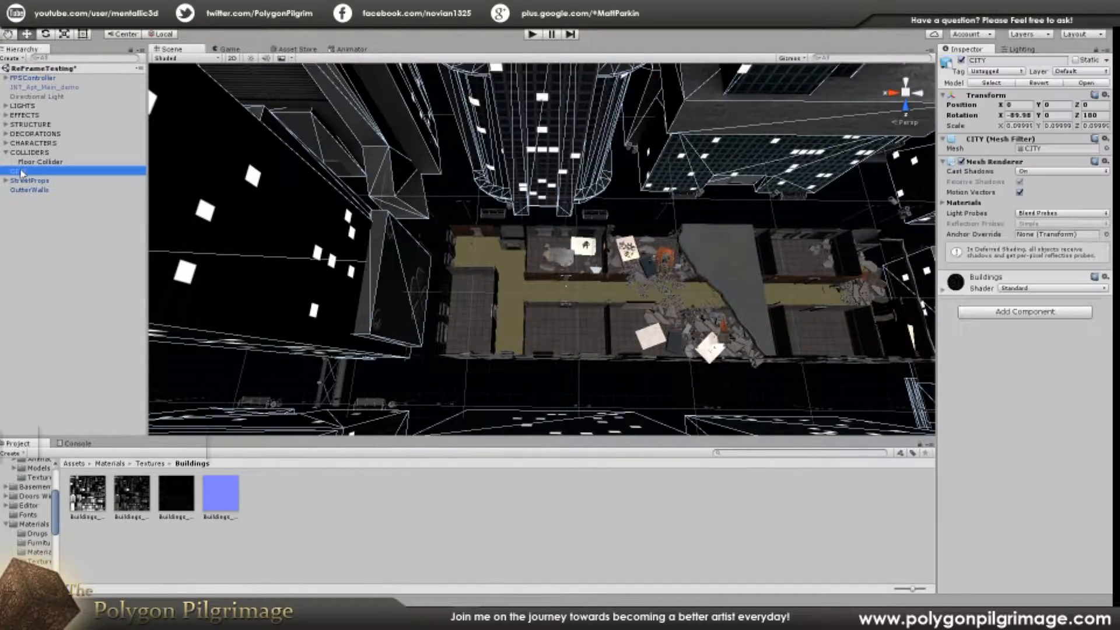
{"action": "right_click_drag", "start_coordinate": [455, 227], "coordinate": [455, 290]}
{"action": "key", "text": "s"}
{"action": "key", "text": "a"}
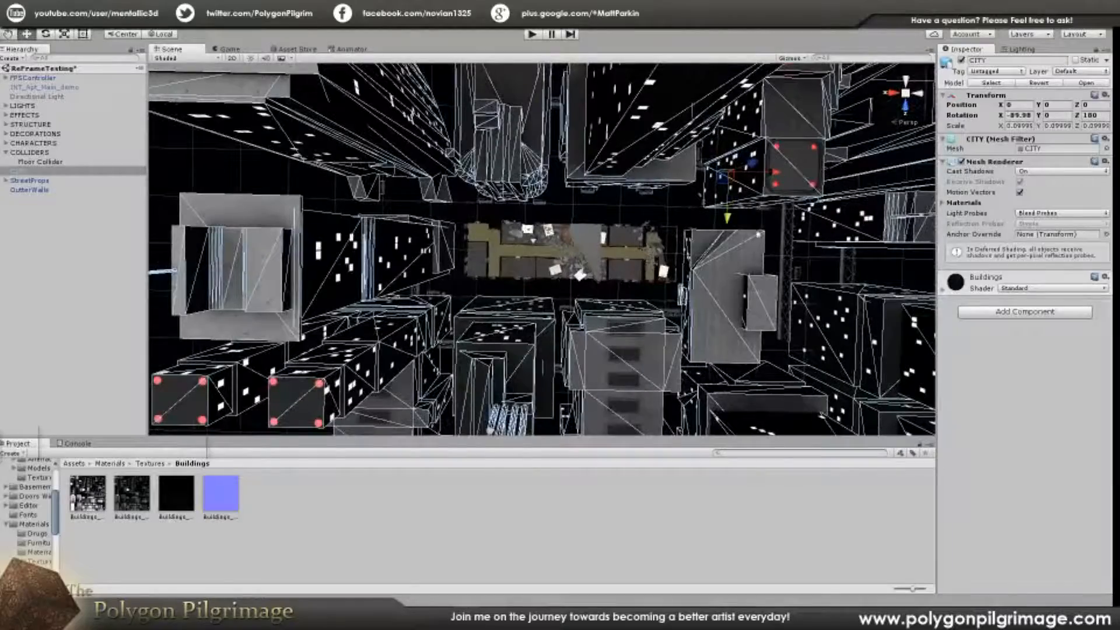
{"action": "key", "text": "d"}
{"action": "right_click_drag", "start_coordinate": [645, 267], "coordinate": [652, 263]}
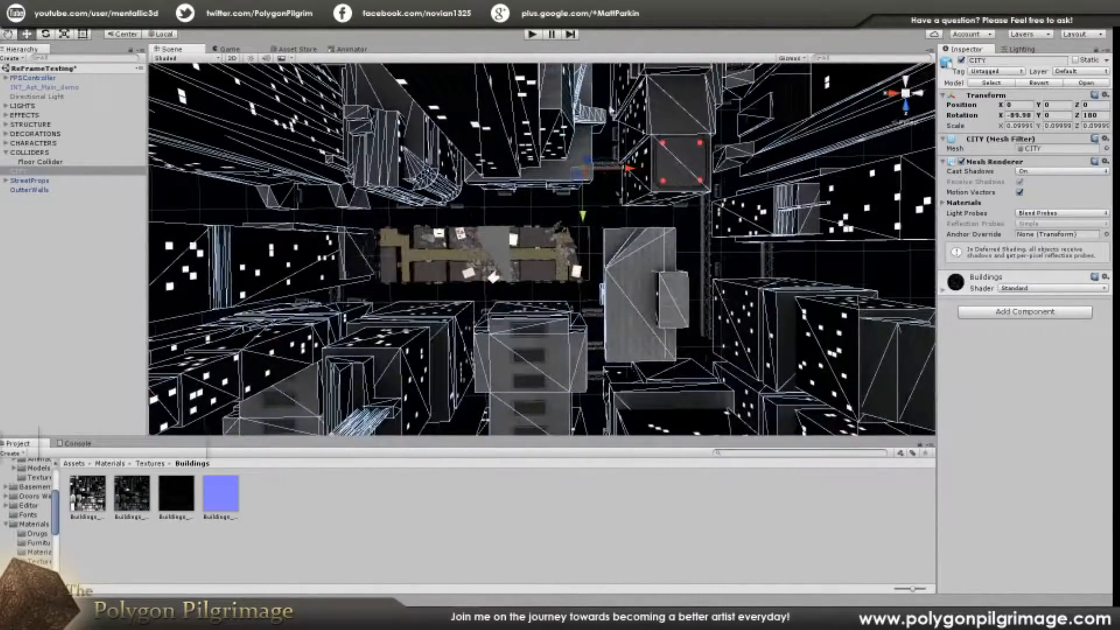
{"action": "right_click_drag", "start_coordinate": [570, 227], "coordinate": [533, 261]}
{"action": "key", "text": "a"}
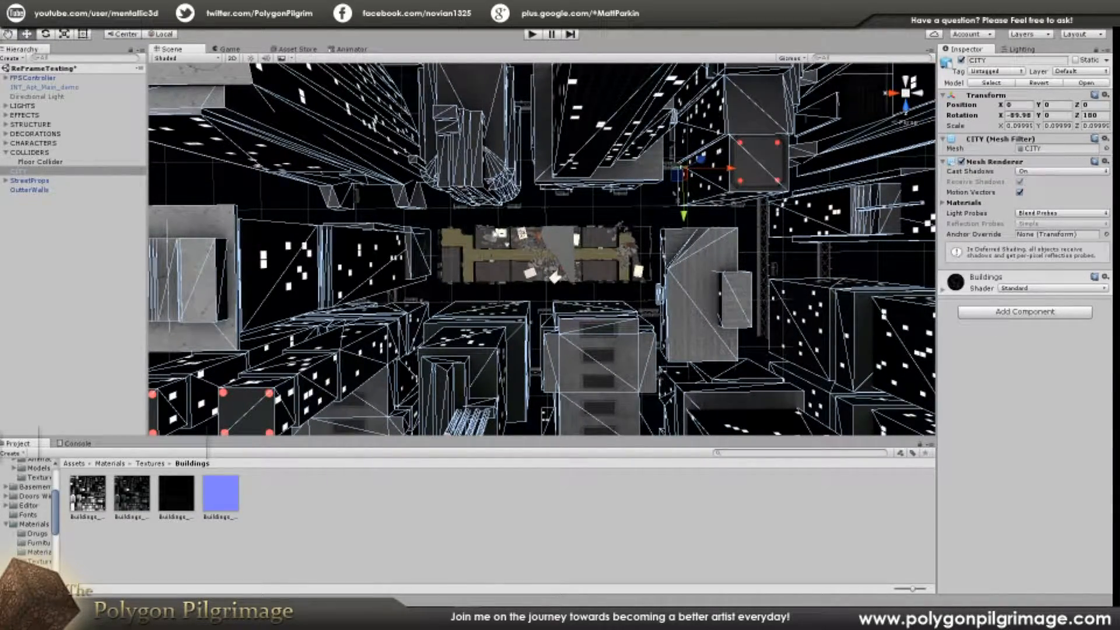
{"action": "mouse_move", "coordinate": [583, 169]}
{"action": "right_mouse_down"}
{"action": "mouse_move", "coordinate": [595, 199]}
{"action": "mouse_move", "coordinate": [586, 172]}
{"action": "right_mouse_up"}
{"action": "right_click_drag", "start_coordinate": [485, 185], "coordinate": [379, 157]}
{"action": "right_click_drag", "start_coordinate": [572, 233], "coordinate": [686, 251]}
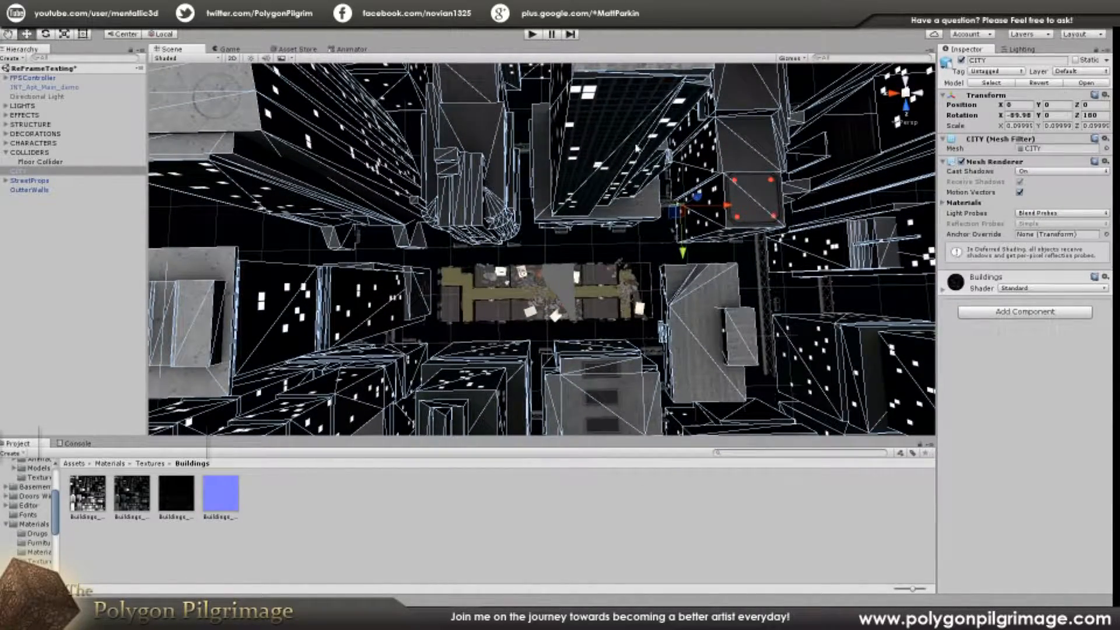
{"action": "right_click_drag", "start_coordinate": [762, 220], "coordinate": [846, 224]}
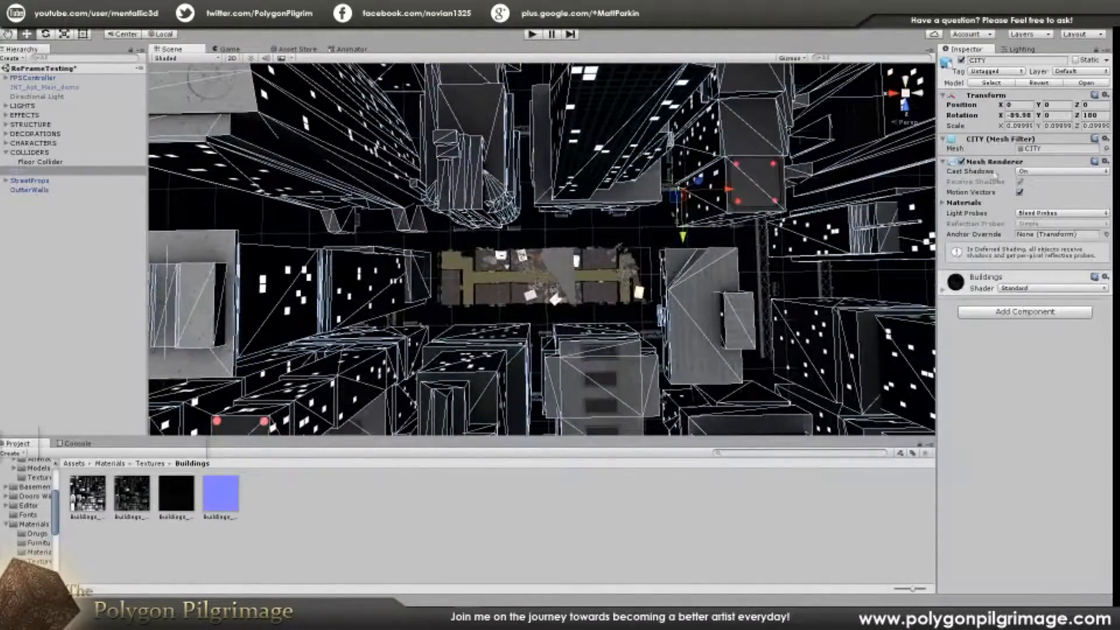
Step: Check the CITY object's X, Y and Z position values
{"action": "left_click", "coordinate": [1024, 104]}
{"action": "left_click", "coordinate": [1055, 106]}
{"action": "left_click", "coordinate": [1093, 105]}
{"action": "right_click_drag", "start_coordinate": [513, 266], "coordinate": [511, 273]}
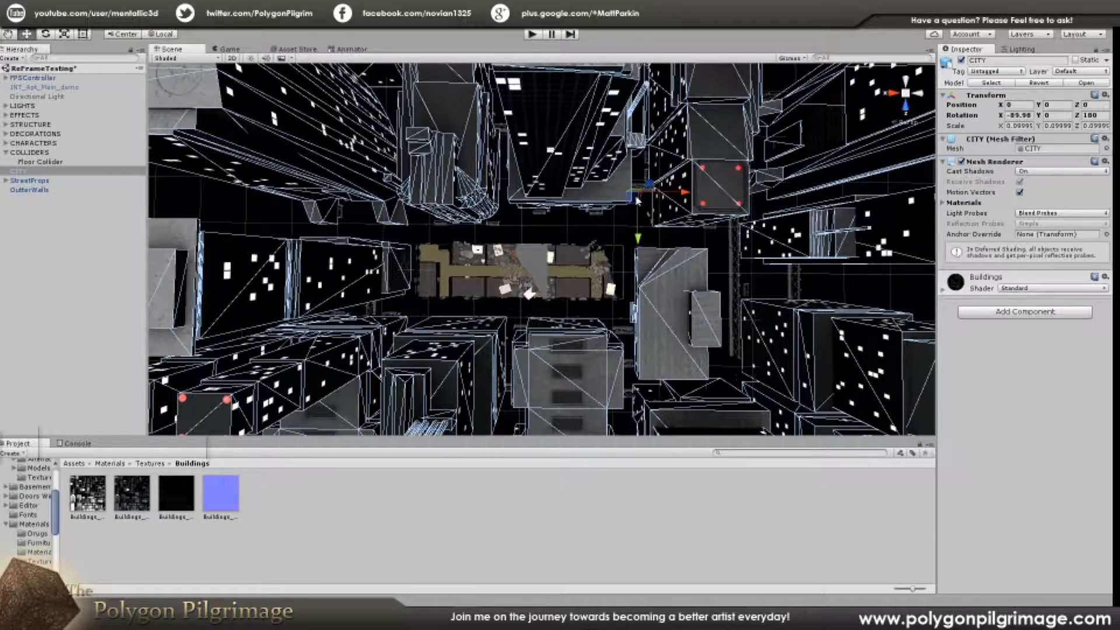
Step: Shift the CITY model off its place in the scene and reset its X and Z position to 0
{"action": "left_click_drag", "start_coordinate": [627, 202], "coordinate": [280, 348]}
{"action": "left_click", "coordinate": [1027, 108]}
{"action": "type", "text": "0"}
{"action": "key", "text": "Tab"}
{"action": "key", "text": "Tab"}
{"action": "type", "text": "0"}
Step: Examine the placement of the buildings and streets around the apartment level, and deselect the CITY mesh
{"action": "key", "text": "w"}
{"action": "key", "text": "a"}
{"action": "right_click_drag", "start_coordinate": [635, 238], "coordinate": [653, 248]}
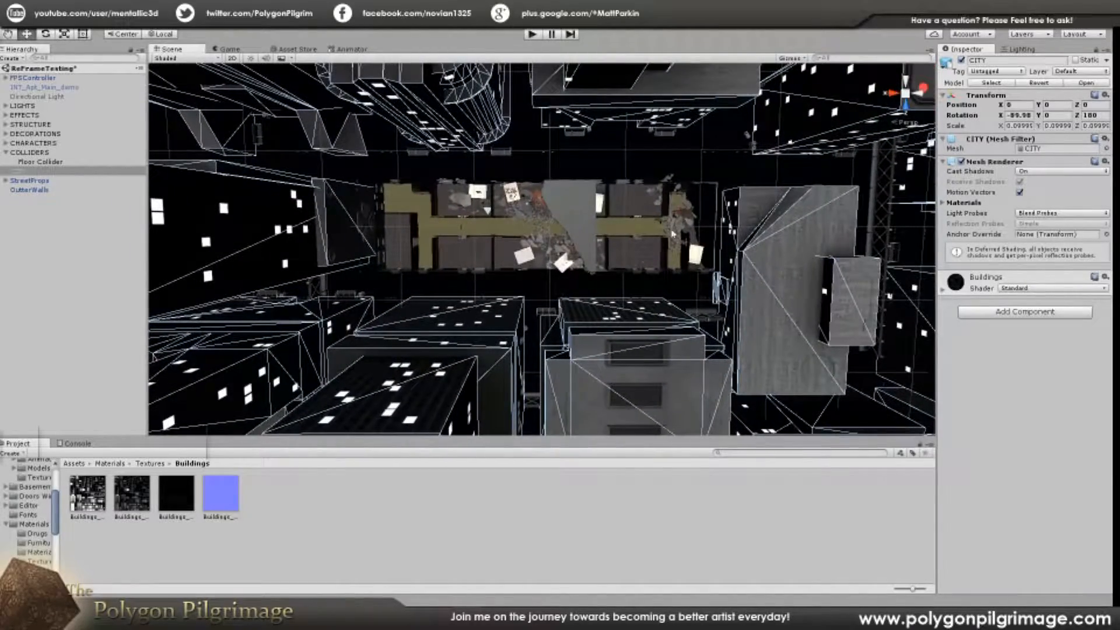
{"action": "mouse_move", "coordinate": [500, 169]}
{"action": "right_mouse_down"}
{"action": "mouse_move", "coordinate": [471, 163]}
{"action": "mouse_move", "coordinate": [485, 155]}
{"action": "right_mouse_up"}
{"action": "key", "text": "w"}
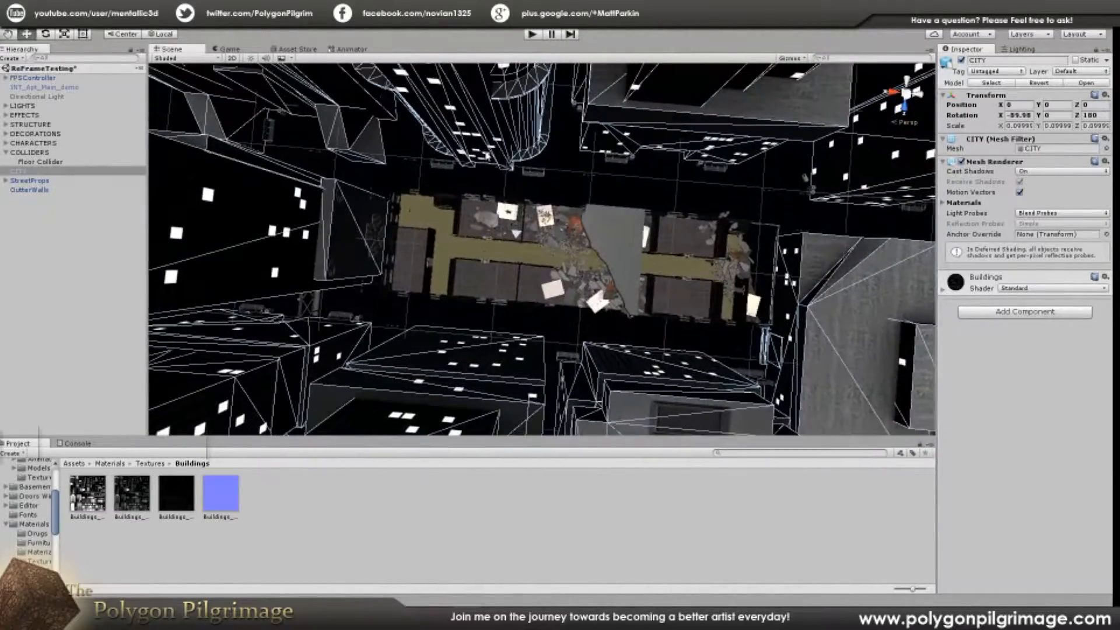
{"action": "right_click_drag", "start_coordinate": [476, 247], "coordinate": [678, 148]}
{"action": "left_click", "coordinate": [687, 145]}
{"action": "right_click_drag", "start_coordinate": [528, 168], "coordinate": [592, 96]}
{"action": "right_click_drag", "start_coordinate": [638, 231], "coordinate": [443, 426]}
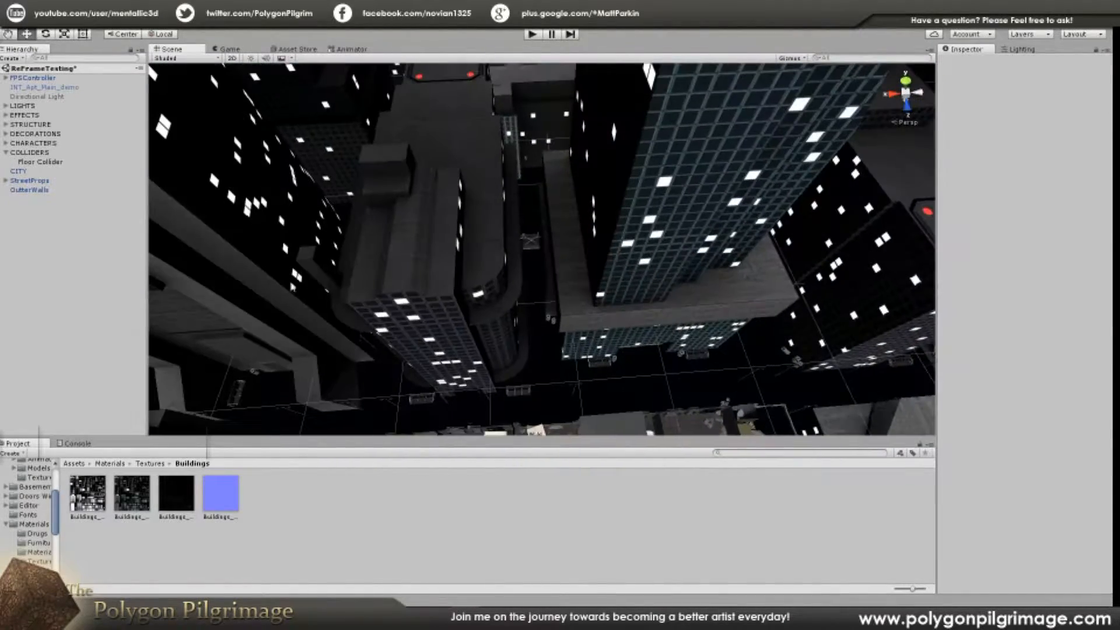
Step: Select the StreetProps object and examine from above how its props sit in the streets around the apartment level
{"action": "left_click", "coordinate": [29, 180]}
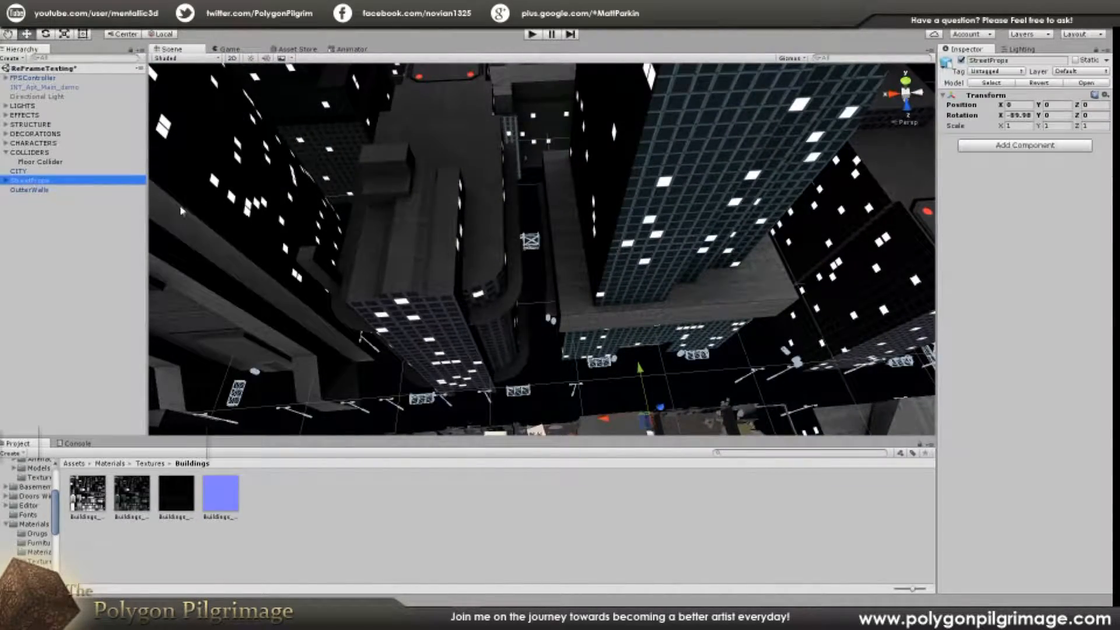
{"action": "key", "text": "f"}
{"action": "mouse_move", "coordinate": [614, 291]}
{"action": "right_mouse_down"}
{"action": "mouse_move", "coordinate": [671, 286]}
{"action": "mouse_move", "coordinate": [636, 251]}
{"action": "mouse_move", "coordinate": [727, 297]}
{"action": "mouse_move", "coordinate": [764, 268]}
{"action": "mouse_move", "coordinate": [778, 228]}
{"action": "mouse_move", "coordinate": [720, 210]}
{"action": "mouse_move", "coordinate": [659, 230]}
{"action": "mouse_move", "coordinate": [536, 297]}
{"action": "mouse_move", "coordinate": [505, 338]}
{"action": "mouse_move", "coordinate": [440, 277]}
{"action": "mouse_move", "coordinate": [299, 255]}
{"action": "mouse_move", "coordinate": [266, 292]}
{"action": "mouse_move", "coordinate": [263, 318]}
{"action": "mouse_move", "coordinate": [525, 298]}
{"action": "mouse_move", "coordinate": [876, 249]}
{"action": "mouse_move", "coordinate": [596, 302]}
{"action": "right_mouse_up"}
{"action": "right_click_drag", "start_coordinate": [588, 252], "coordinate": [492, 236]}
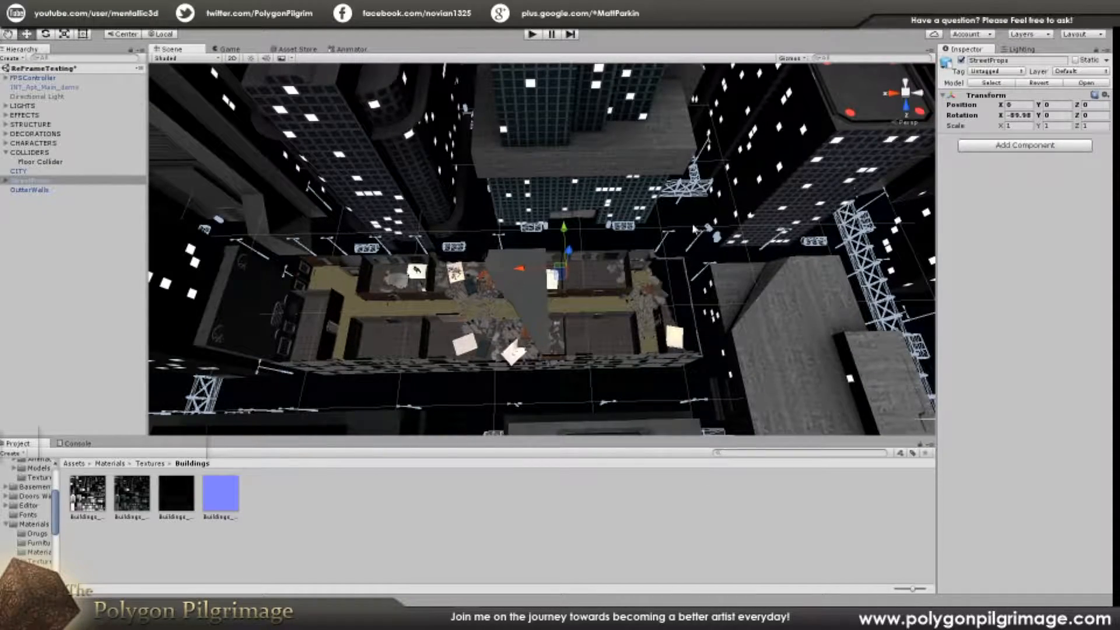
{"action": "right_click_drag", "start_coordinate": [687, 254], "coordinate": [637, 263]}
Step: Examine the ruined hallway from inside and the view down to the surrounding buildings and street props
{"action": "right_click_drag", "start_coordinate": [540, 335], "coordinate": [557, 178]}
{"action": "right_click_drag", "start_coordinate": [575, 230], "coordinate": [554, 192]}
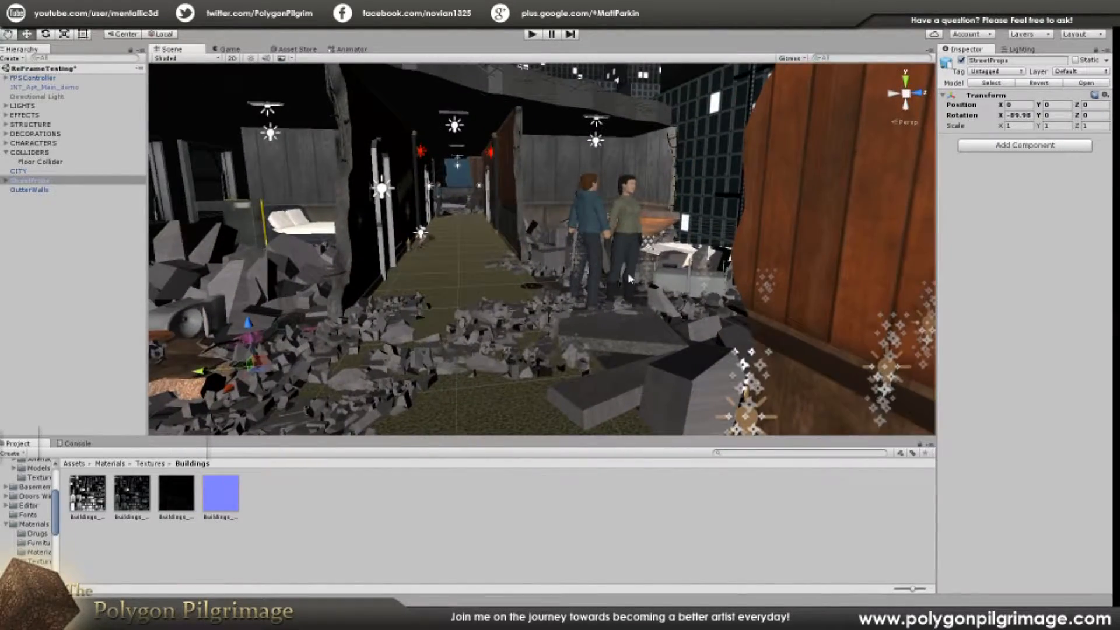
{"action": "right_click_drag", "start_coordinate": [640, 267], "coordinate": [360, 255]}
{"action": "right_click_drag", "start_coordinate": [366, 318], "coordinate": [538, 333]}
{"action": "right_click_drag", "start_coordinate": [680, 336], "coordinate": [586, 331]}
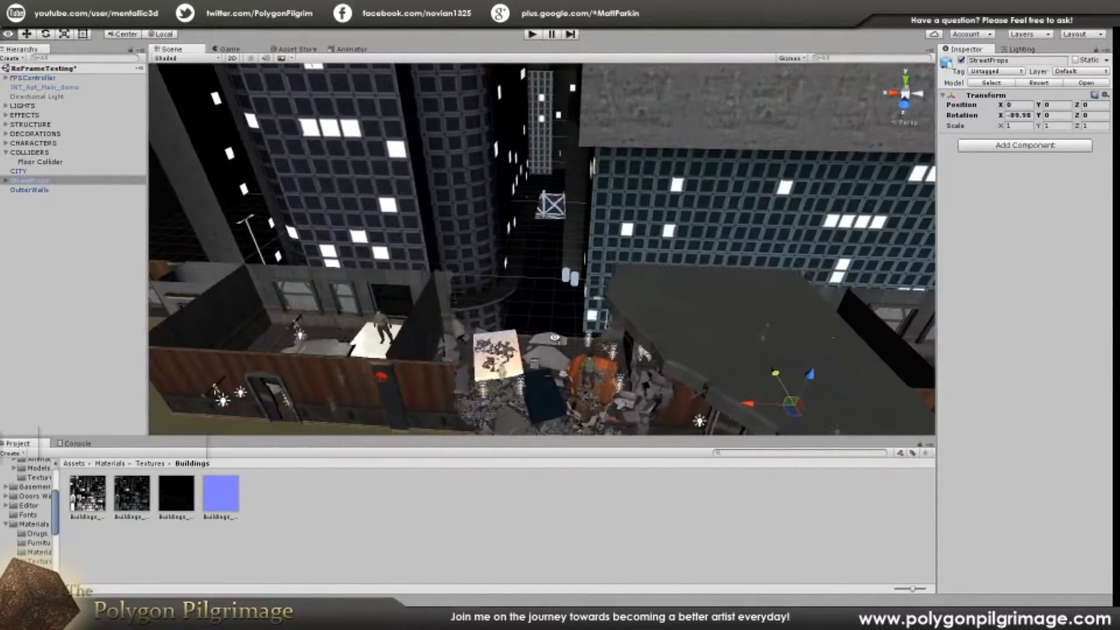
{"action": "right_click_drag", "start_coordinate": [520, 359], "coordinate": [732, 337]}
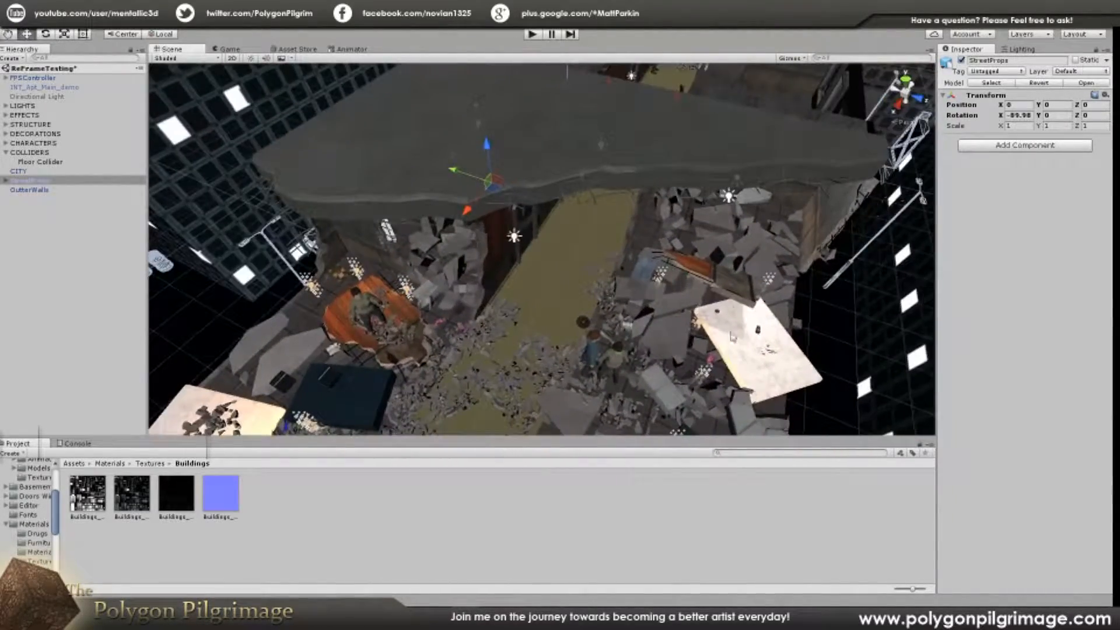
{"action": "right_click_drag", "start_coordinate": [654, 266], "coordinate": [439, 364]}
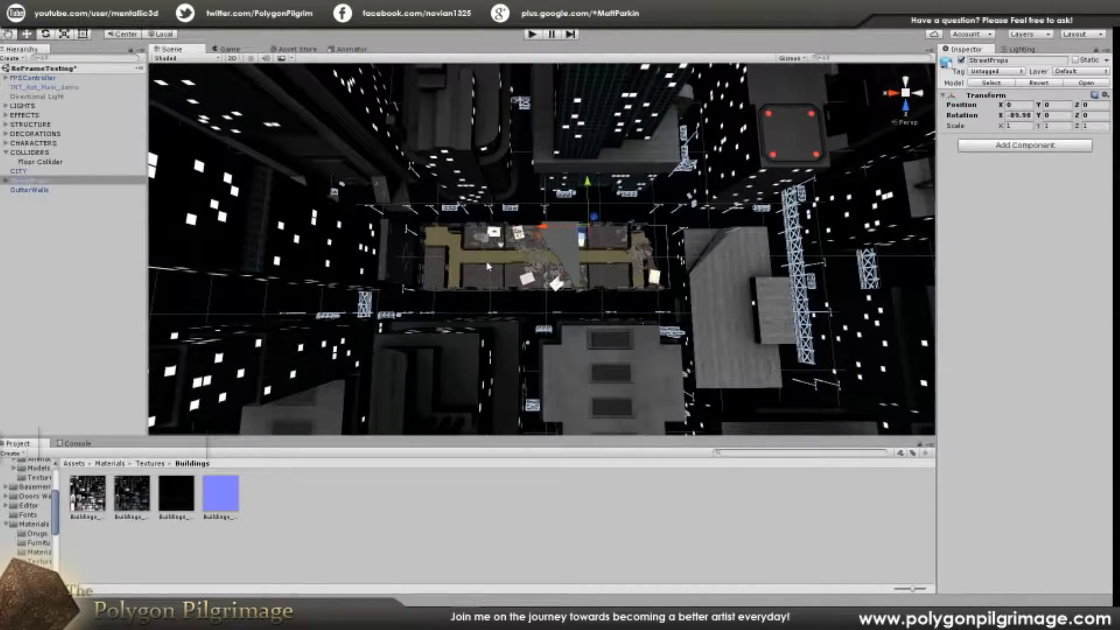
Step: Select all objects in the scene to examine its full contents, and clear the selection
{"action": "left_click", "coordinate": [494, 280]}
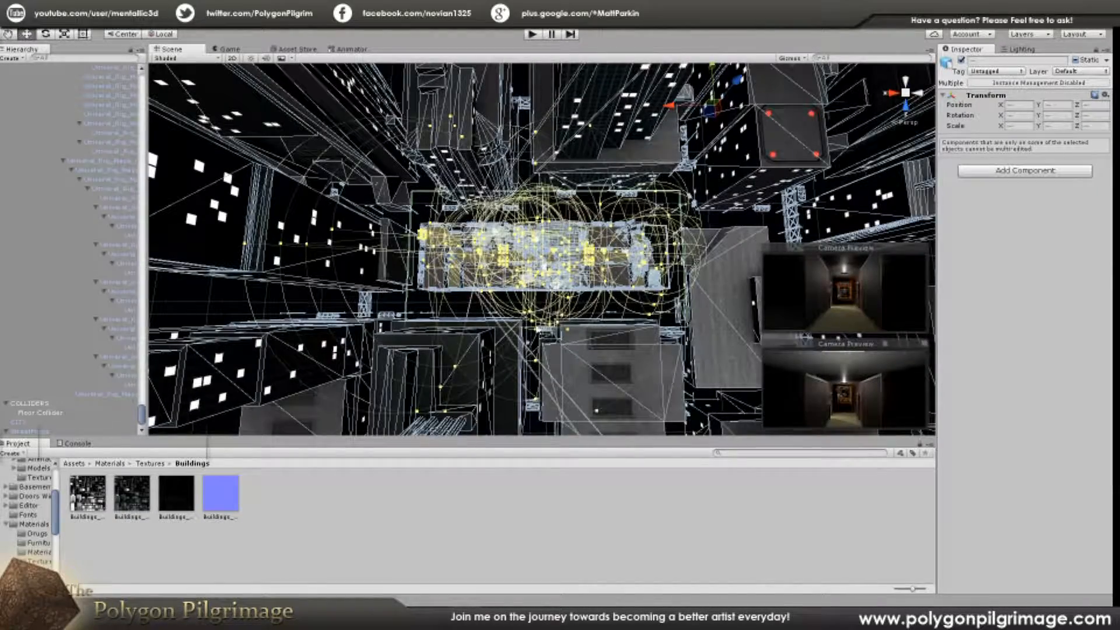
{"action": "right_click_drag", "start_coordinate": [505, 323], "coordinate": [526, 121]}
{"action": "left_click", "coordinate": [532, 129]}
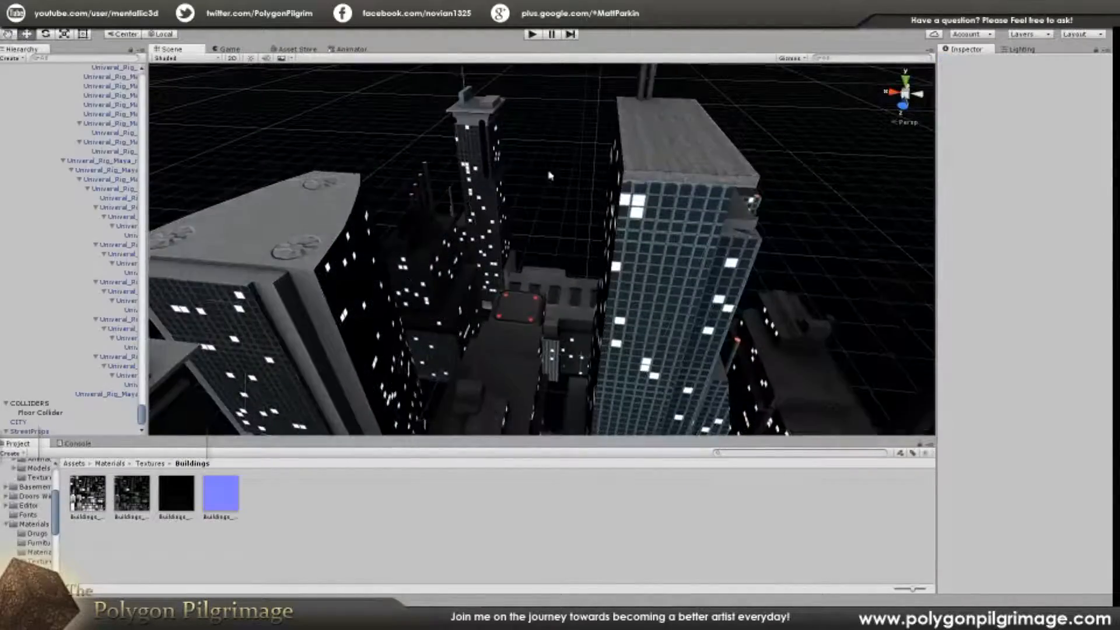
{"action": "right_click_drag", "start_coordinate": [549, 166], "coordinate": [568, 239]}
Step: Select the LIGHTS group and examine how its lights cover the apartment hallways
{"action": "left_click_drag", "start_coordinate": [146, 402], "coordinate": [143, 141]}
{"action": "left_click_drag", "start_coordinate": [143, 104], "coordinate": [142, 88]}
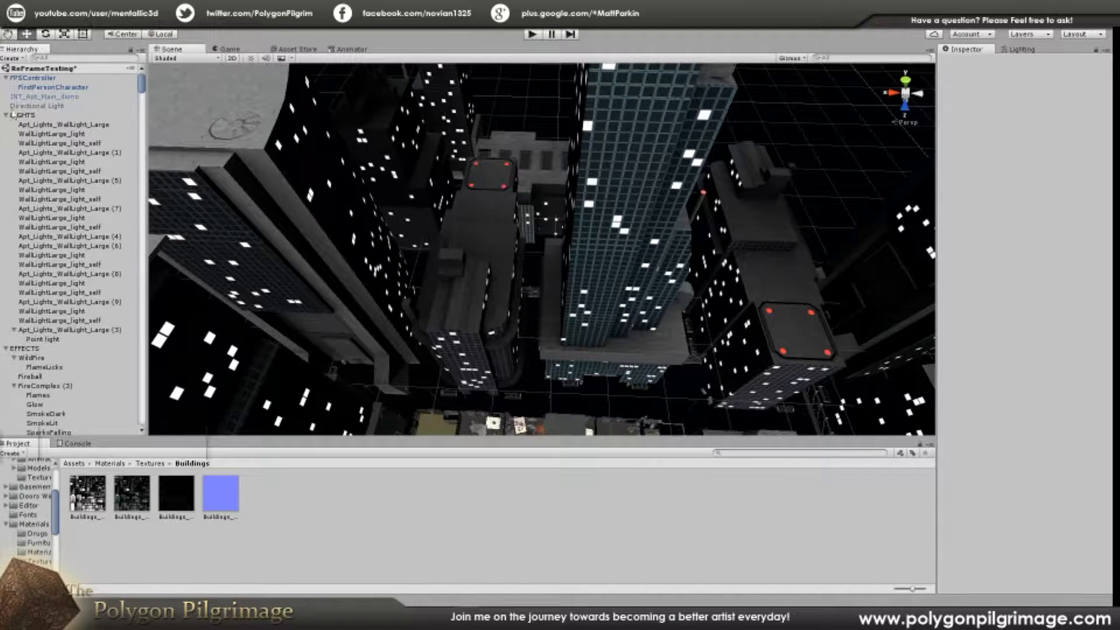
{"action": "right_click_drag", "start_coordinate": [469, 280], "coordinate": [473, 352]}
{"action": "right_click_drag", "start_coordinate": [528, 309], "coordinate": [529, 326]}
{"action": "key", "text": "w"}
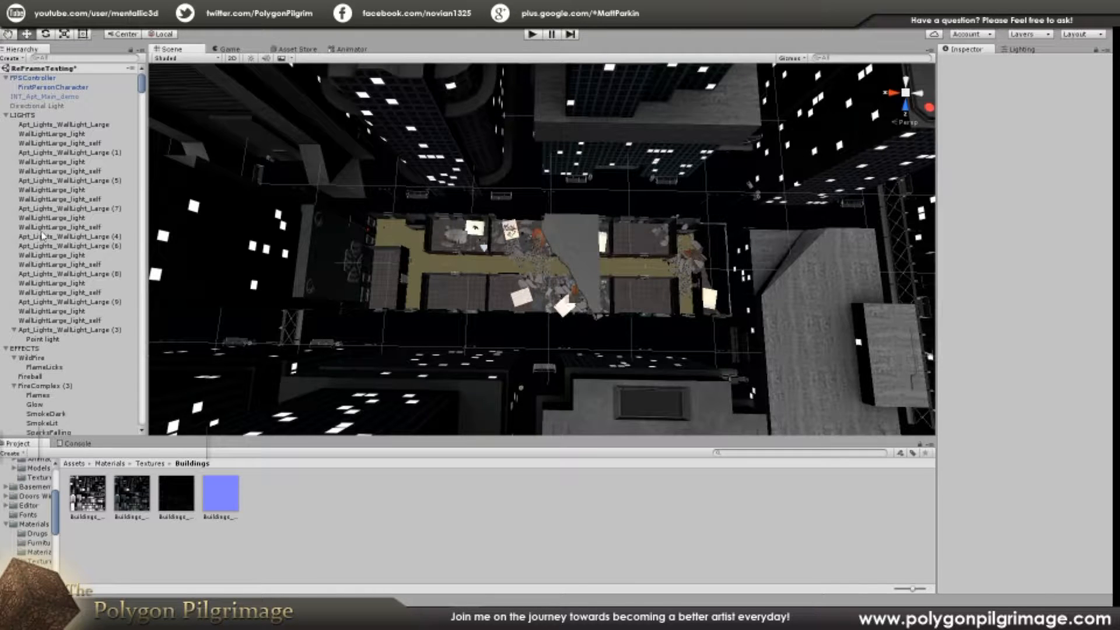
{"action": "left_click", "coordinate": [21, 116]}
{"action": "right_click_drag", "start_coordinate": [456, 325], "coordinate": [507, 307]}
{"action": "key", "text": "a"}
{"action": "key", "text": "w"}
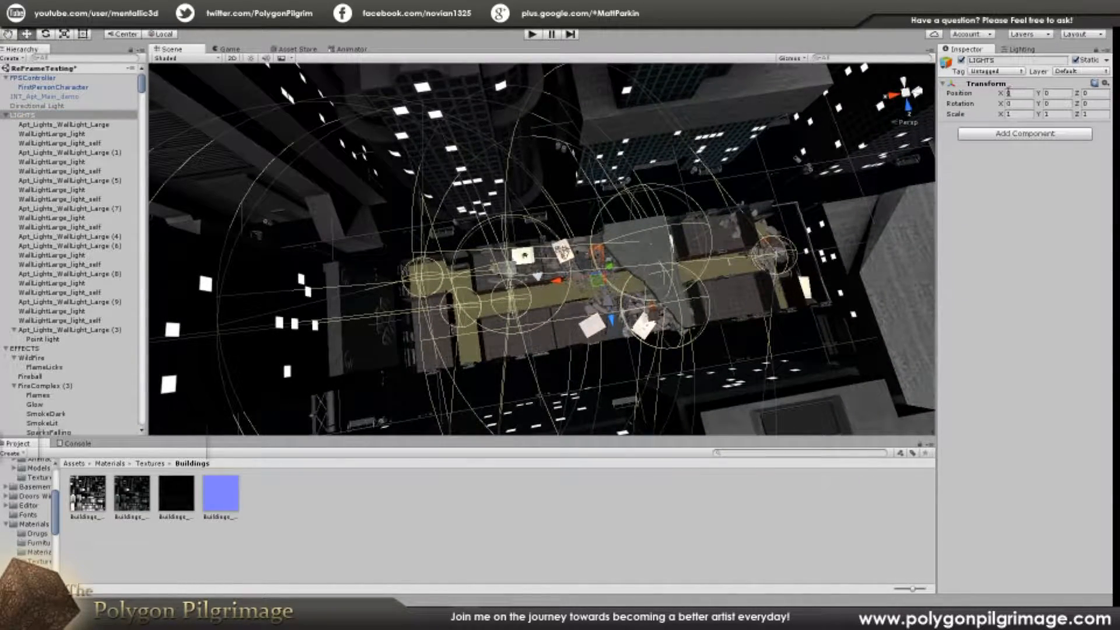
{"action": "right_click_drag", "start_coordinate": [741, 289], "coordinate": [648, 290]}
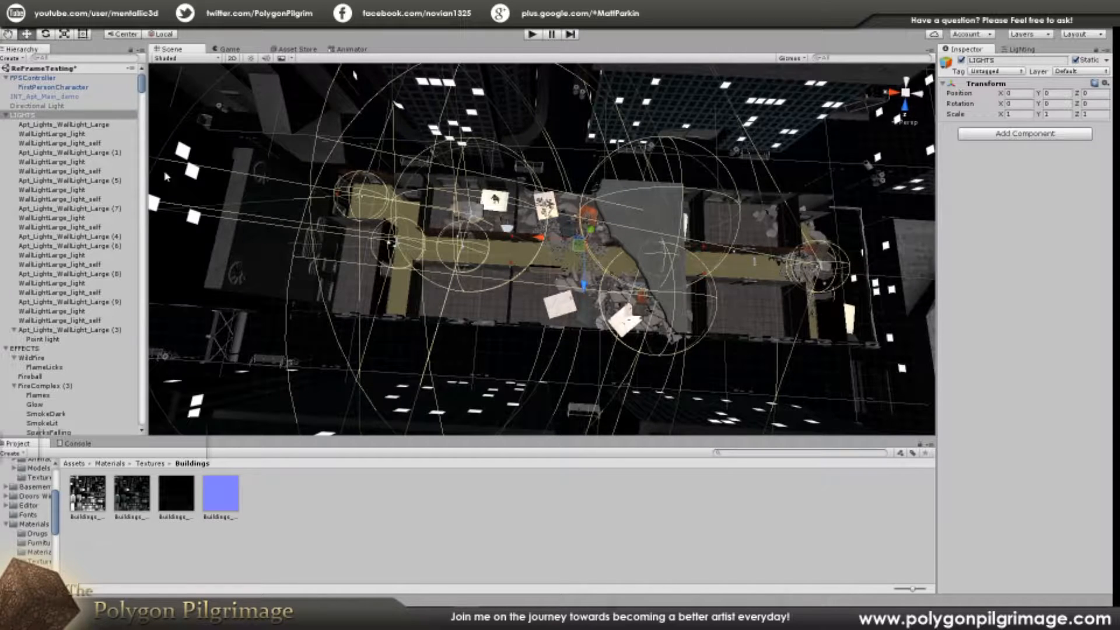
Step: Select all the wall lights from Apt_Lights_WallLight_Large through Apt_Lights_WallLight_Large (3) and examine their placement and ranges
{"action": "left_click", "coordinate": [64, 125]}
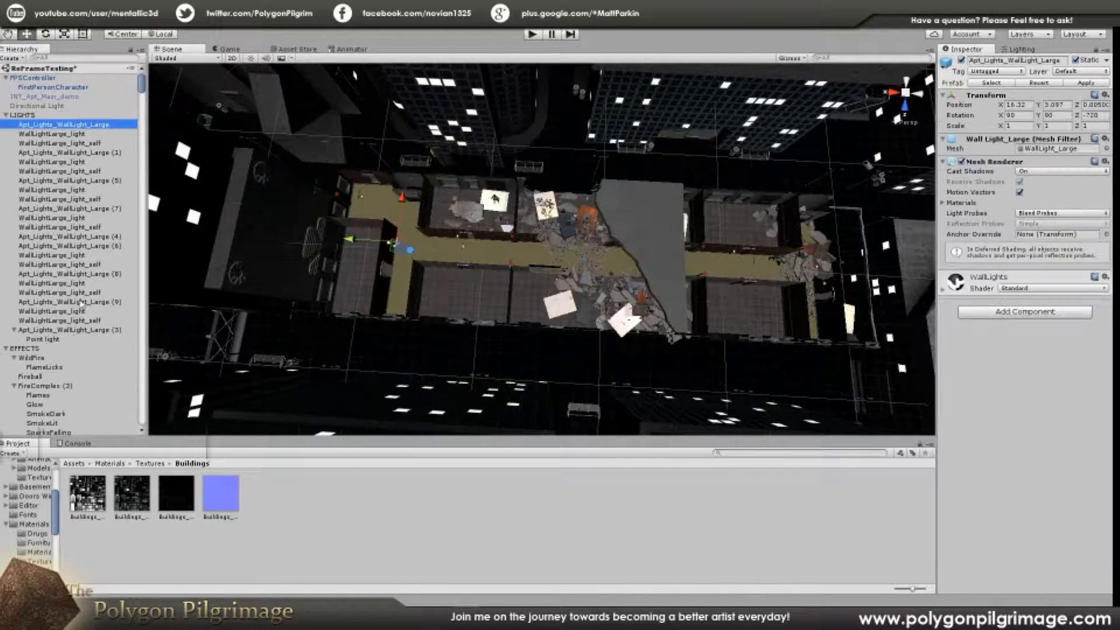
{"action": "left_click", "coordinate": [69, 331], "text": "shift"}
{"action": "key", "text": "a"}
{"action": "right_click_drag", "start_coordinate": [485, 296], "coordinate": [431, 375]}
{"action": "key", "text": "w"}
{"action": "key", "text": "s"}
{"action": "key", "text": "w"}
{"action": "key", "text": "s"}
{"action": "key", "text": "w"}
{"action": "key", "text": "w"}
{"action": "key", "text": "s"}
{"action": "key", "text": "w"}
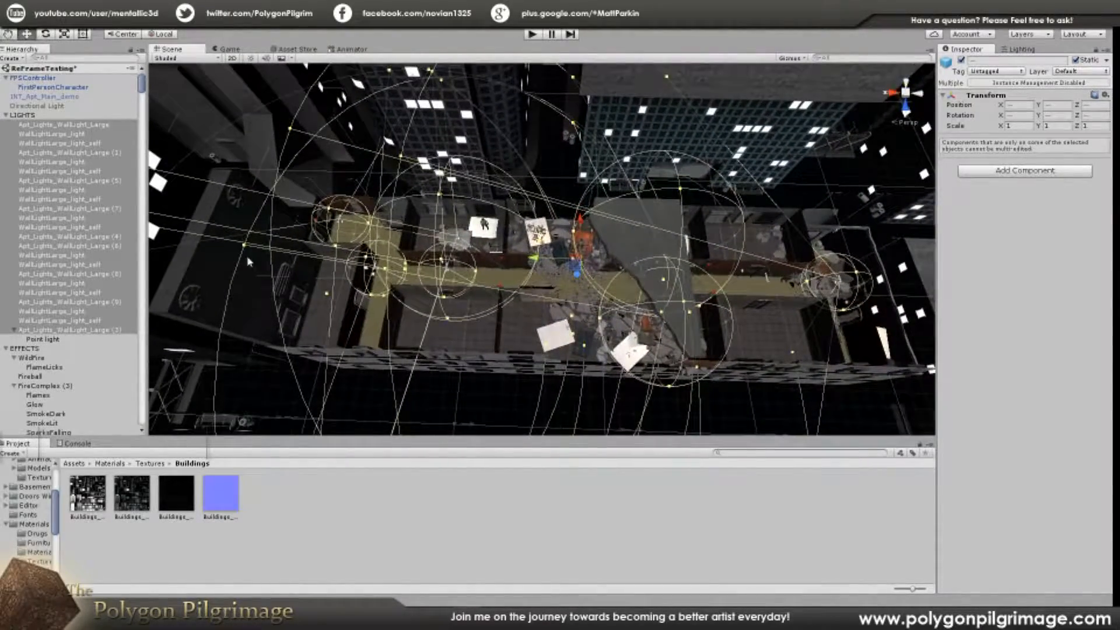
Step: Collapse the LIGHTS group in the hierarchy and deactivate it
{"action": "left_click", "coordinate": [17, 116]}
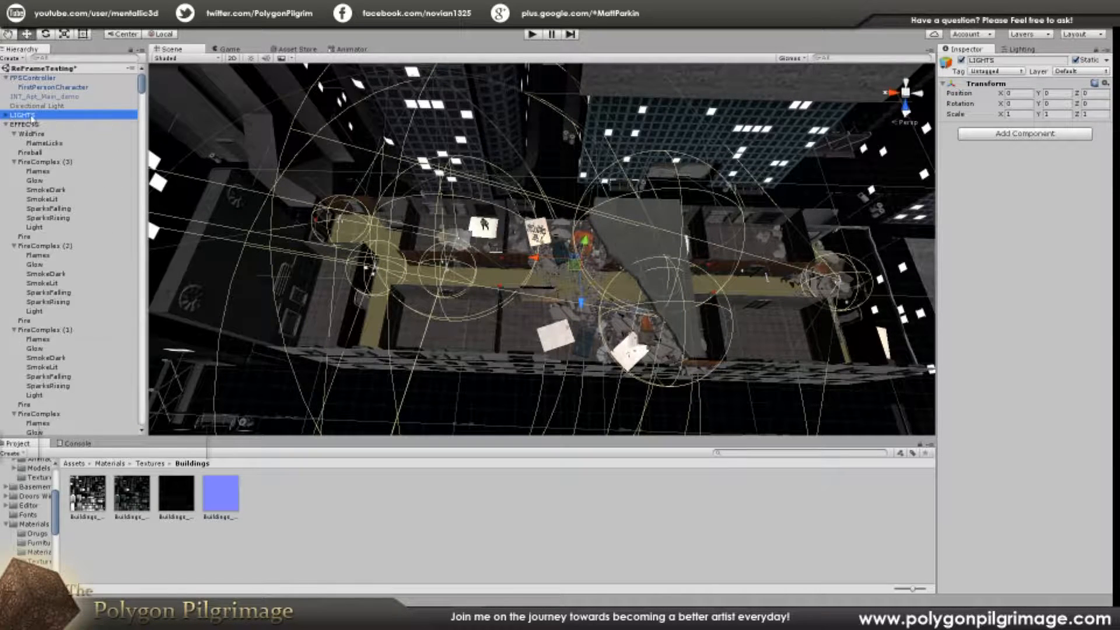
{"action": "left_click", "coordinate": [960, 60]}
{"action": "key", "text": "w"}
{"action": "right_click_drag", "start_coordinate": [586, 250], "coordinate": [535, 323]}
Step: Locate the keypad's point light beside the apartment door, then collapse its KEYPADS group and deactivate the group
{"action": "key", "text": "d"}
{"action": "right_click_drag", "start_coordinate": [622, 289], "coordinate": [627, 295]}
{"action": "key", "text": "a"}
{"action": "right_click_drag", "start_coordinate": [439, 282], "coordinate": [443, 290]}
{"action": "key", "text": "w"}
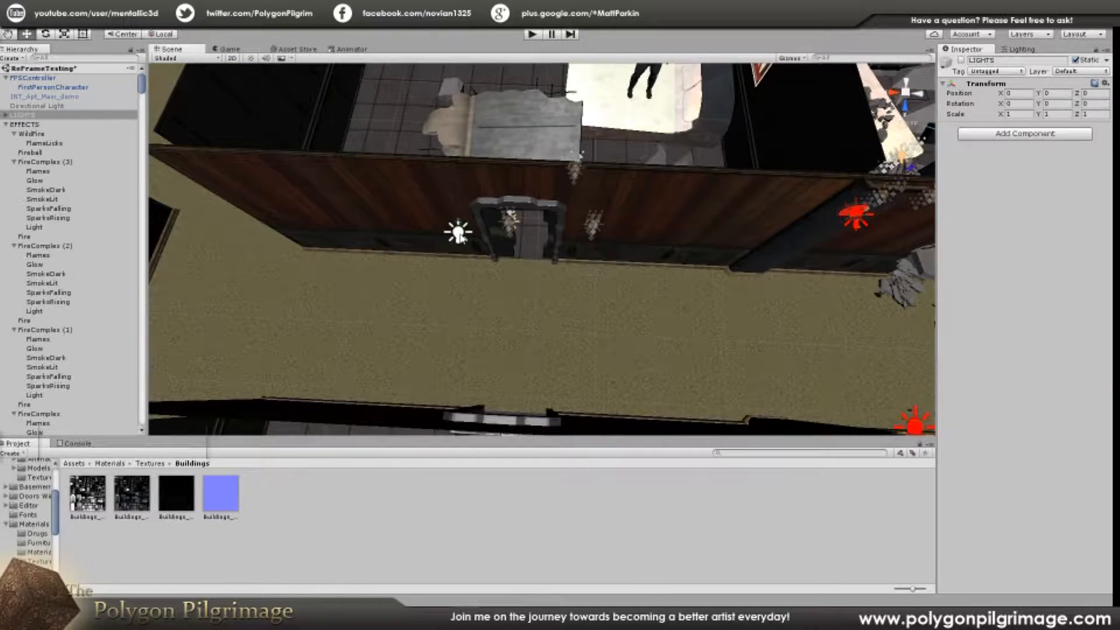
{"action": "left_click", "coordinate": [459, 233]}
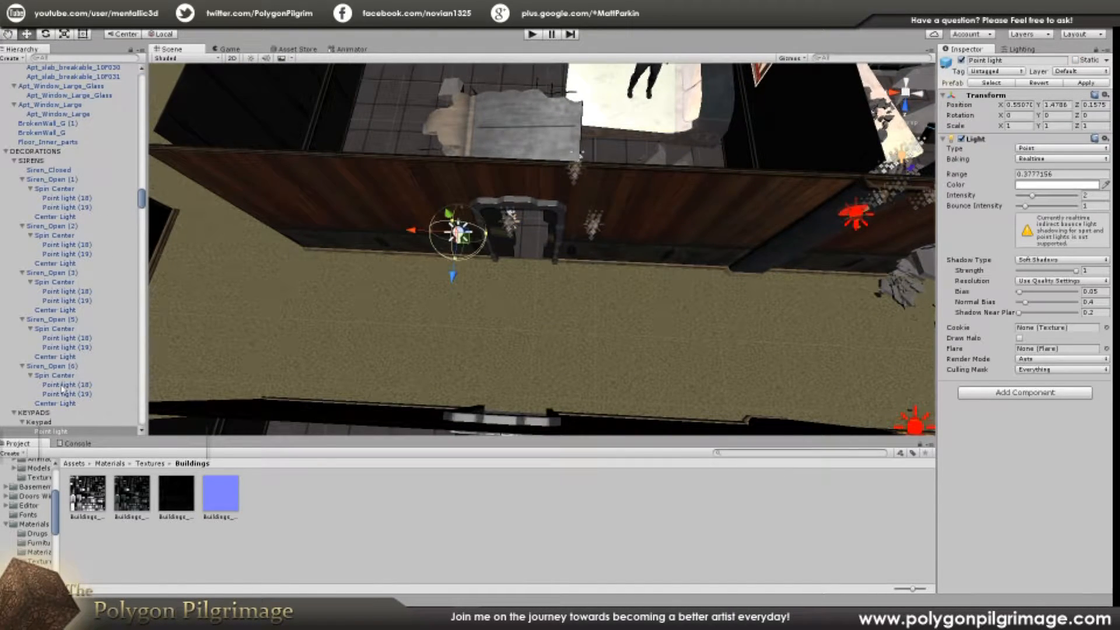
{"action": "left_click", "coordinate": [47, 413]}
{"action": "right_click_drag", "start_coordinate": [476, 322], "coordinate": [516, 197]}
{"action": "key", "text": "w"}
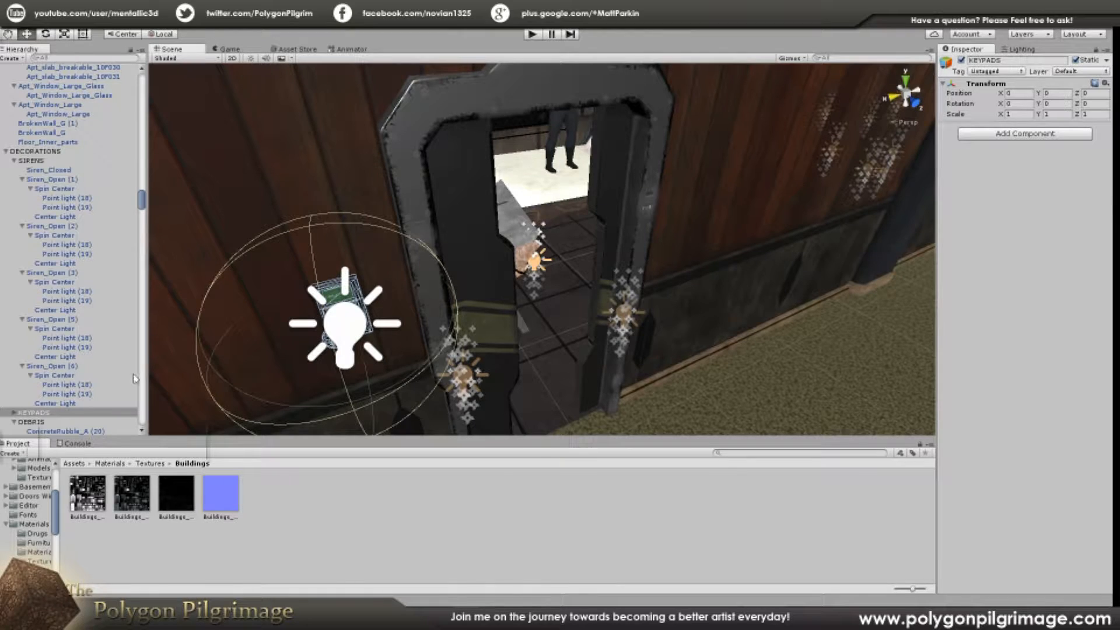
{"action": "right_click_drag", "start_coordinate": [506, 203], "coordinate": [509, 329]}
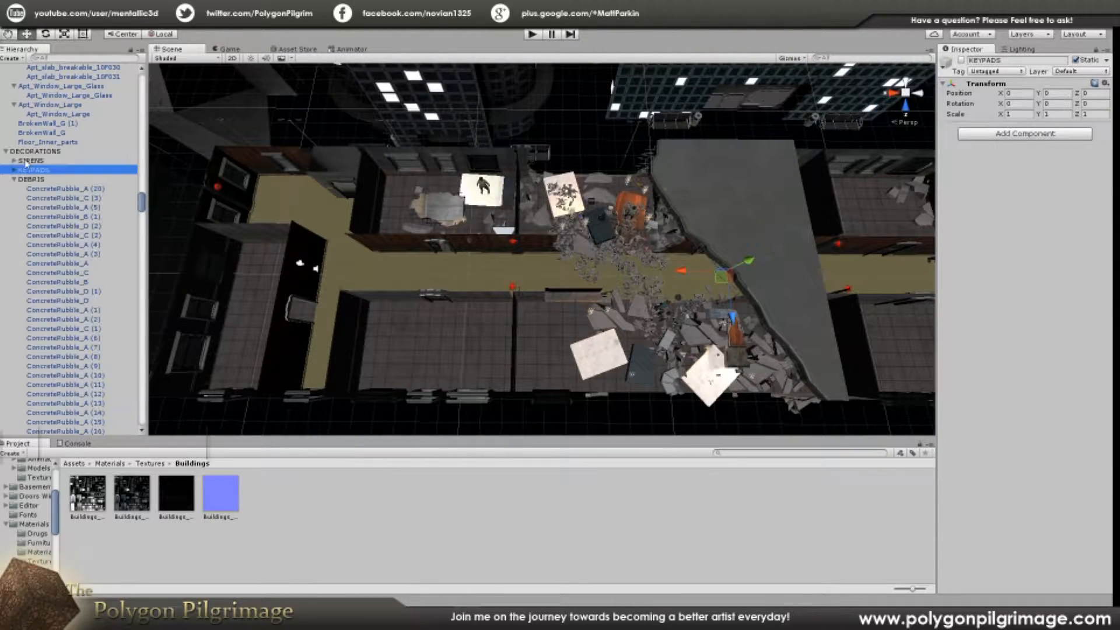
Step: Select the SIRENS group to view its lights, then collapse the DEBRIS group and examine its rubble across the hallway
{"action": "right_click_drag", "start_coordinate": [472, 266], "coordinate": [494, 217]}
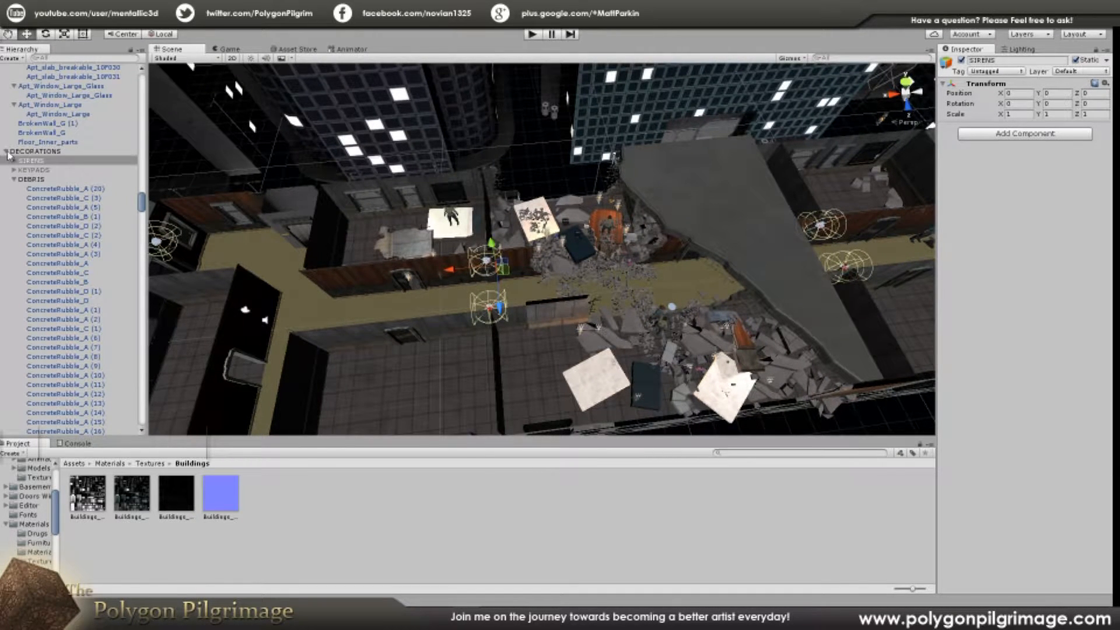
{"action": "left_click", "coordinate": [24, 180]}
{"action": "right_click_drag", "start_coordinate": [348, 235], "coordinate": [351, 222]}
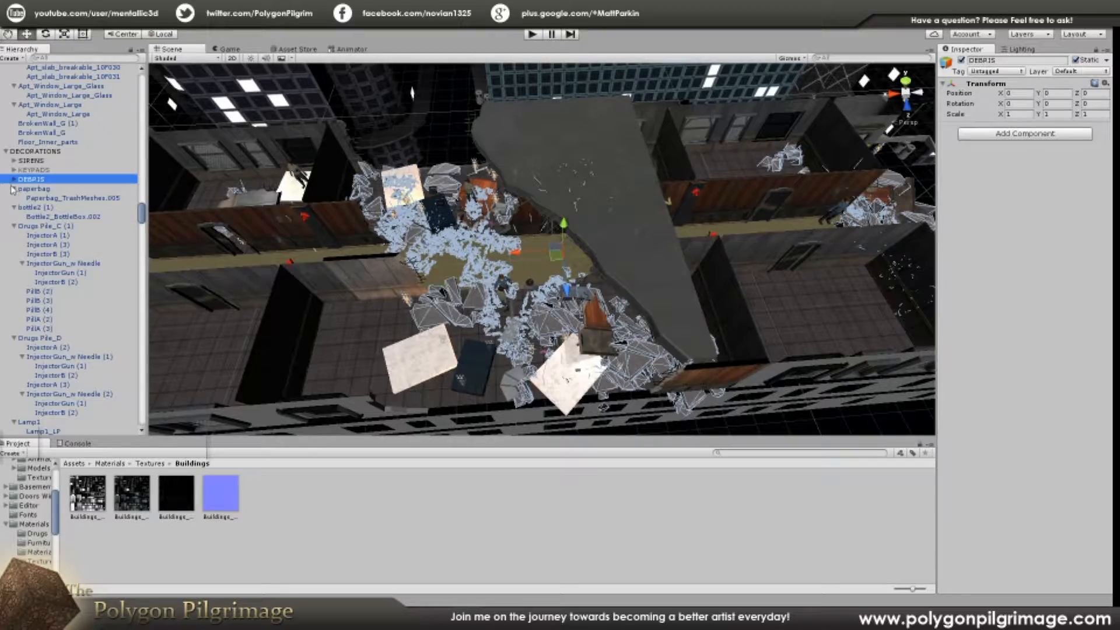
{"action": "left_click_drag", "start_coordinate": [587, 255], "coordinate": [683, 238], "text": "alt"}
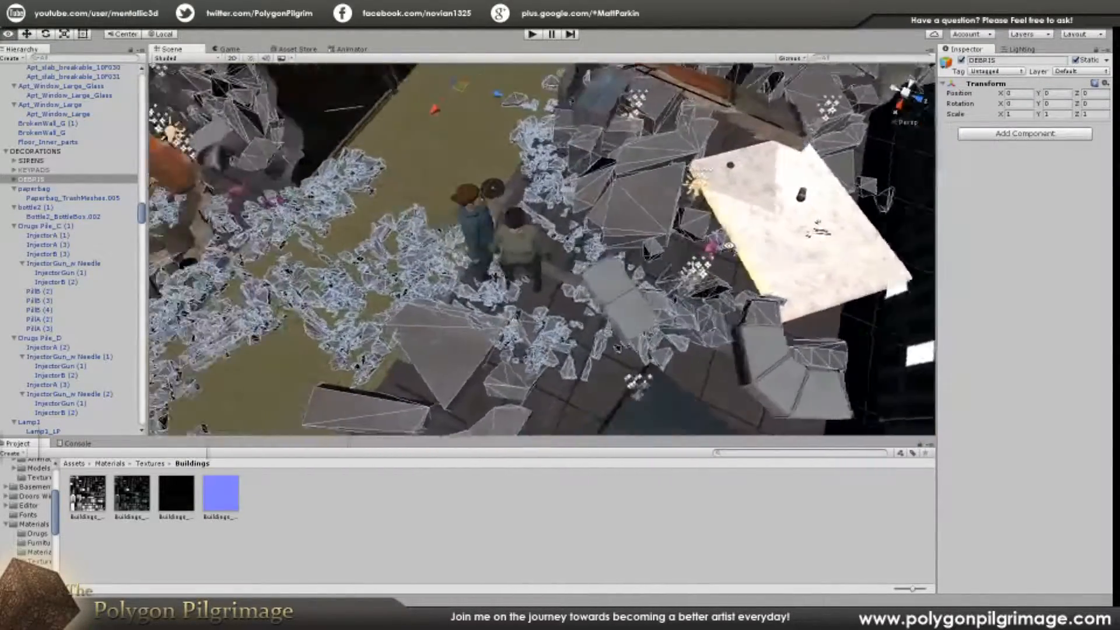
{"action": "left_click_drag", "start_coordinate": [729, 246], "coordinate": [539, 265], "text": "alt"}
Step: Collapse the paperbag and CHARACTERS entries in the hierarchy, and deactivate the CHARACTERS group
{"action": "scroll", "coordinate": [485, 260], "scroll_direction": "down", "scroll_amount": 6, "text": "alt"}
{"action": "scroll", "coordinate": [467, 257], "scroll_direction": "down", "scroll_amount": 6, "text": "alt"}
{"action": "left_click", "coordinate": [13, 190]}
{"action": "left_click_drag", "start_coordinate": [139, 213], "coordinate": [143, 248]}
{"action": "scroll", "coordinate": [59, 255], "scroll_direction": "up", "scroll_amount": 2}
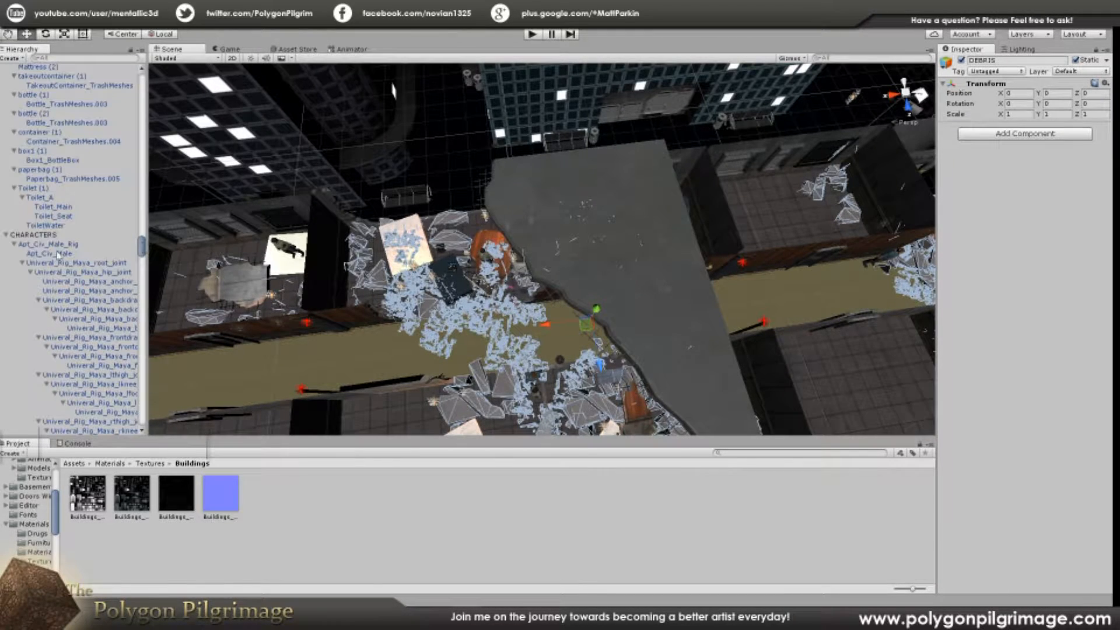
{"action": "left_click", "coordinate": [7, 235]}
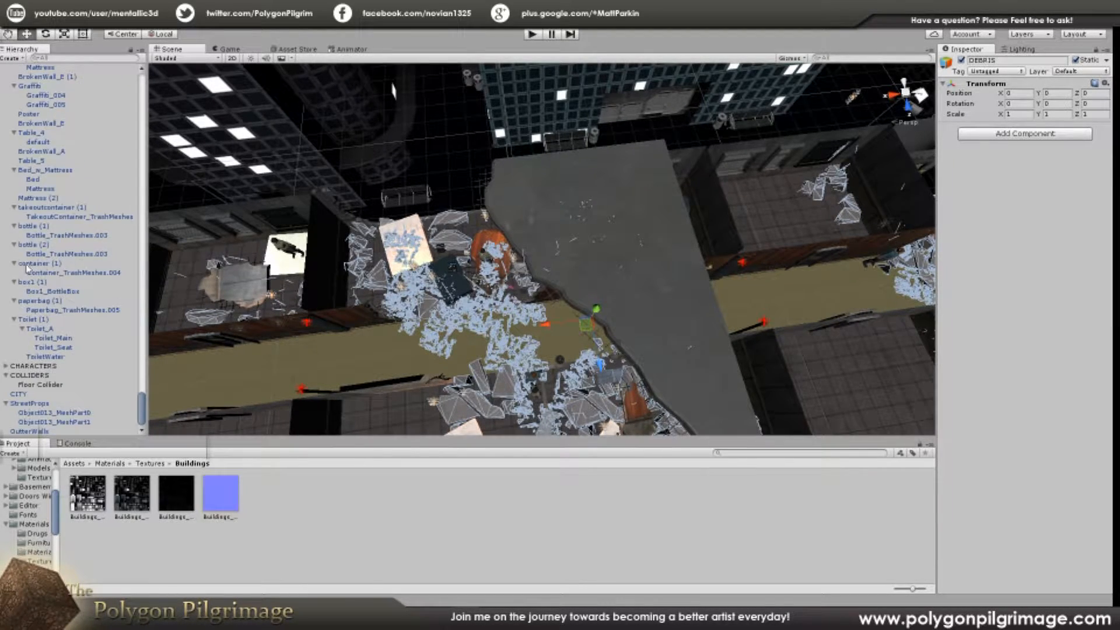
{"action": "left_click", "coordinate": [26, 366]}
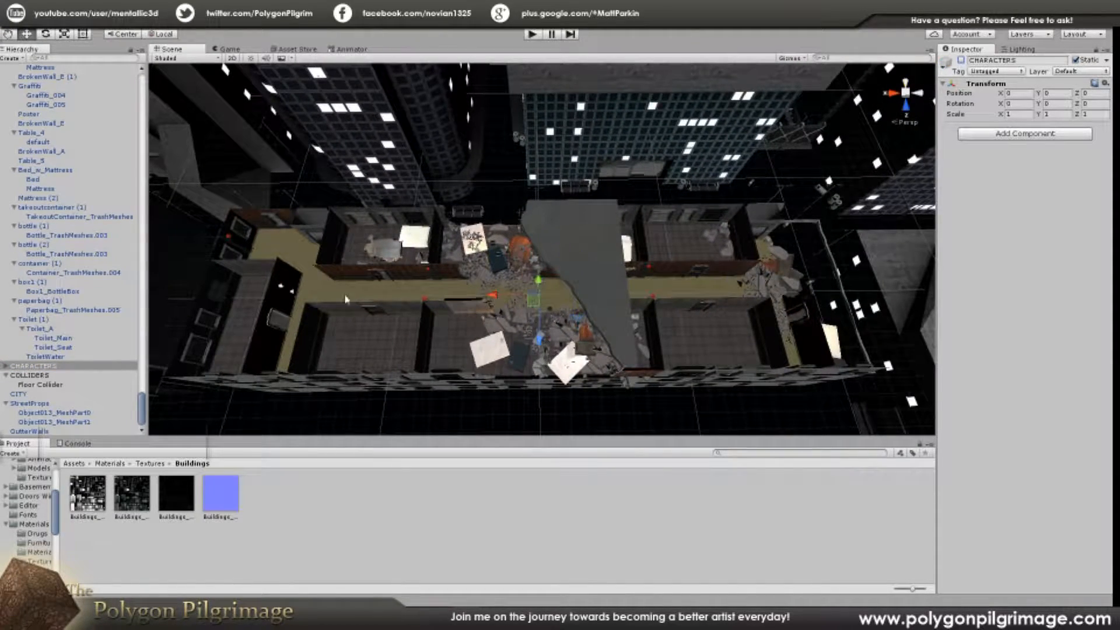
Step: Collapse the COLLIDERS and StreetProps groups, examining the collider bounds around the apartment level
{"action": "left_click", "coordinate": [24, 376]}
{"action": "key", "text": "Left"}
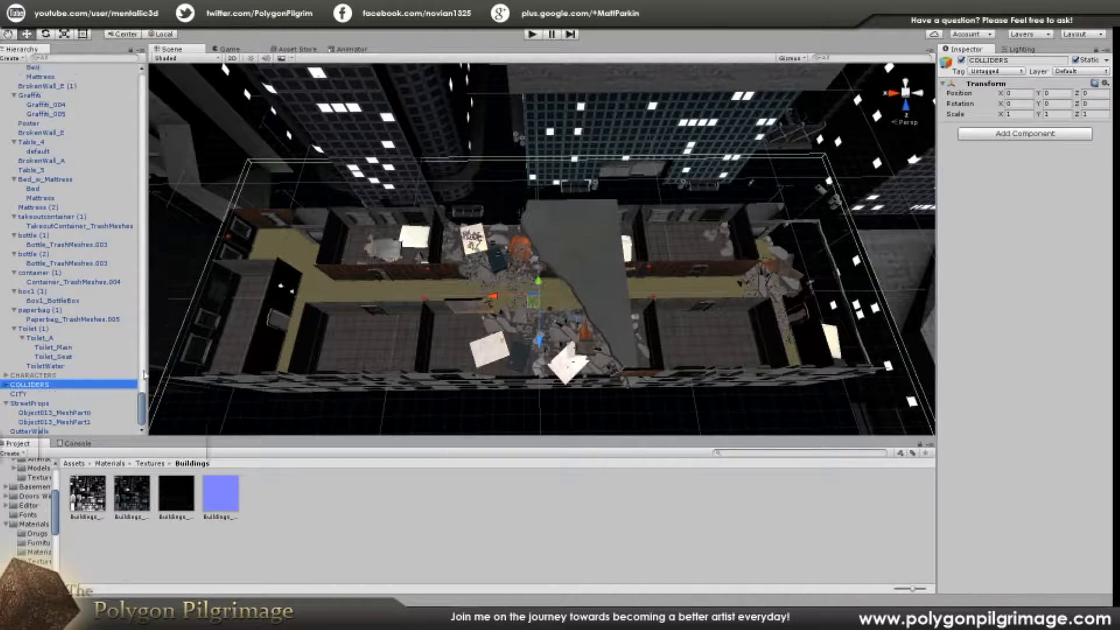
{"action": "left_click_drag", "start_coordinate": [585, 266], "coordinate": [741, 247], "text": "alt"}
{"action": "right_click_drag", "start_coordinate": [742, 247], "coordinate": [707, 255]}
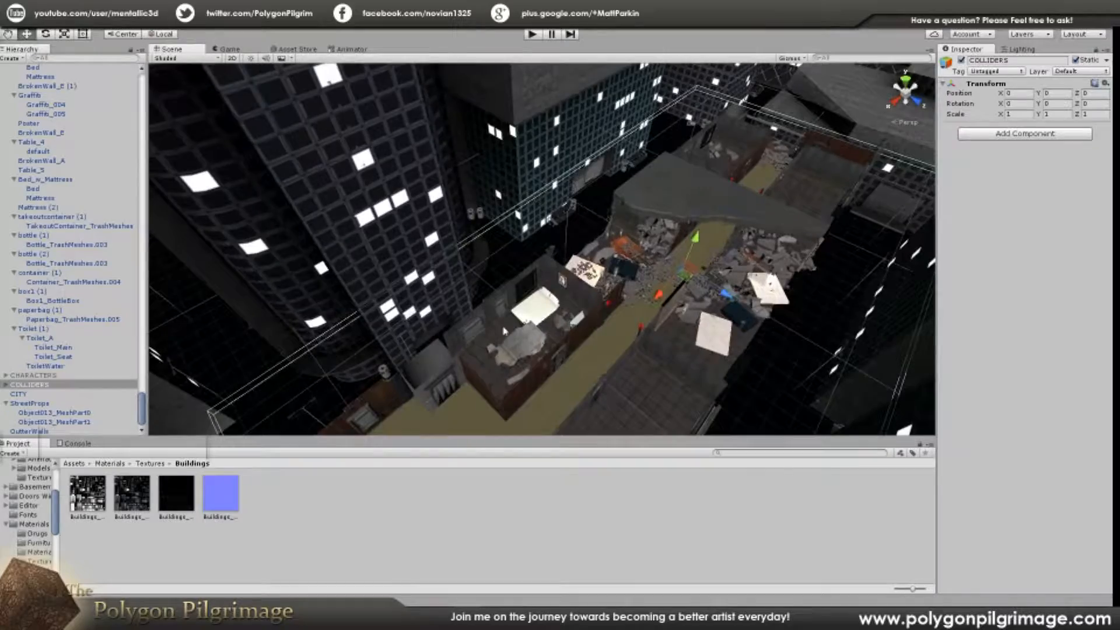
{"action": "right_click_drag", "start_coordinate": [504, 330], "coordinate": [372, 391]}
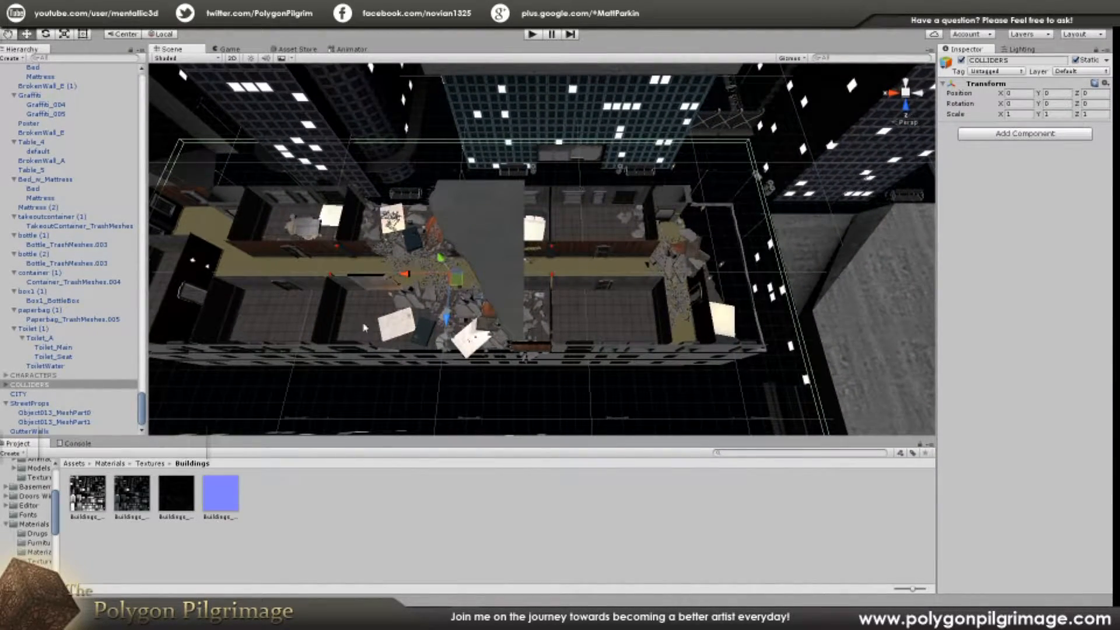
{"action": "left_click", "coordinate": [5, 404]}
Step: Collapse the EFFECTS, STRUCTURE and DECORATIONS groups in the hierarchy, viewing the coverage of the effects
{"action": "left_click_drag", "start_coordinate": [140, 410], "coordinate": [141, 80]}
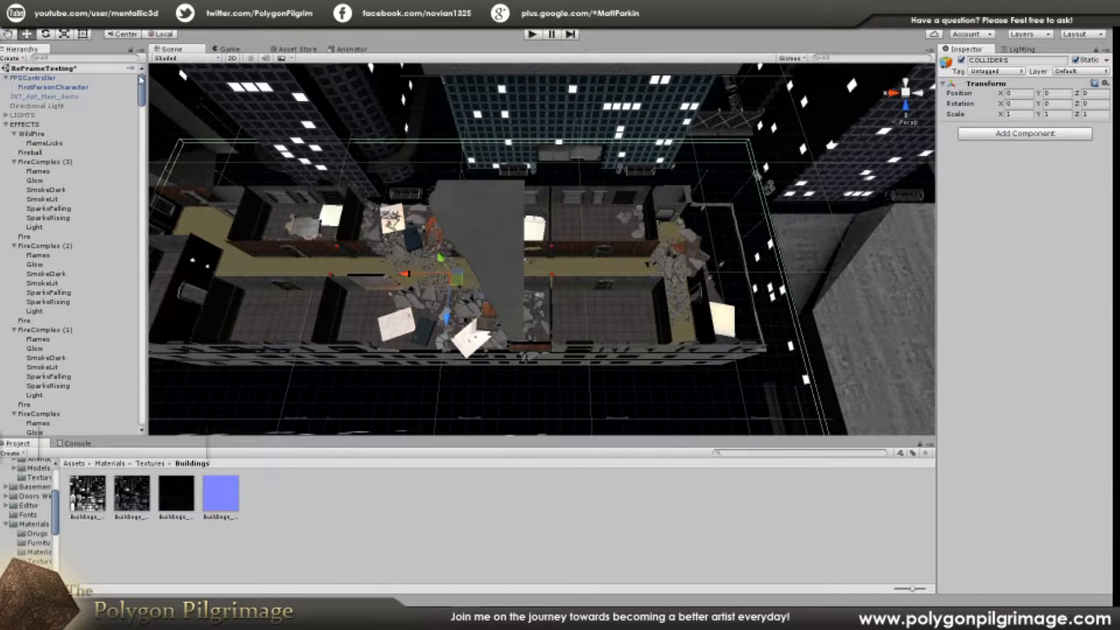
{"action": "left_click", "coordinate": [5, 124]}
{"action": "double_click", "coordinate": [23, 124]}
{"action": "left_click_drag", "start_coordinate": [484, 265], "coordinate": [455, 251], "text": "alt"}
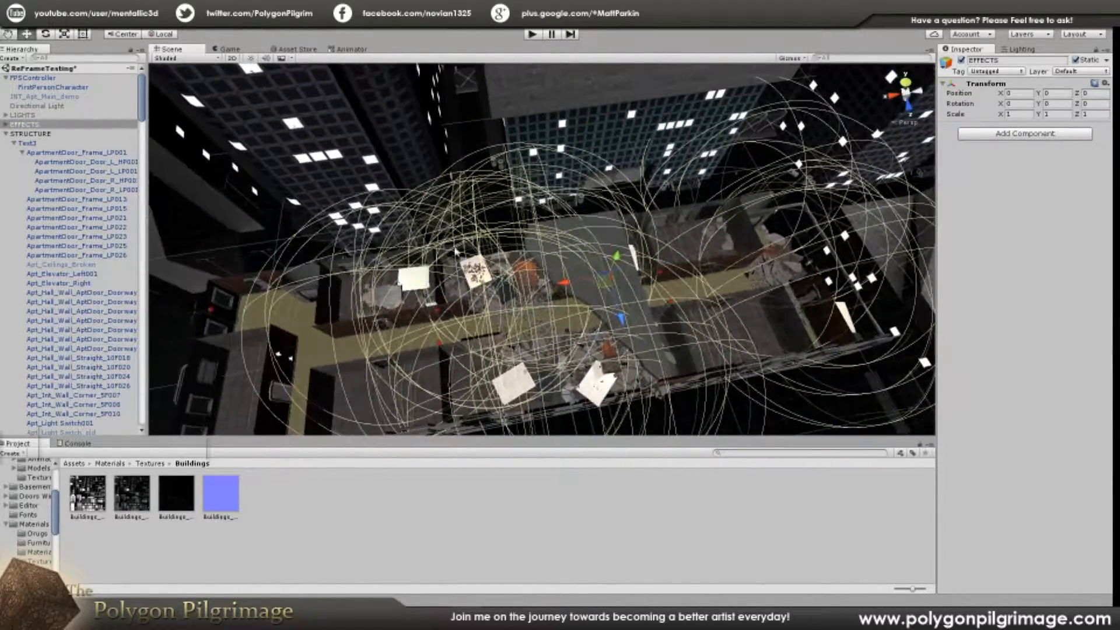
{"action": "left_click", "coordinate": [6, 133]}
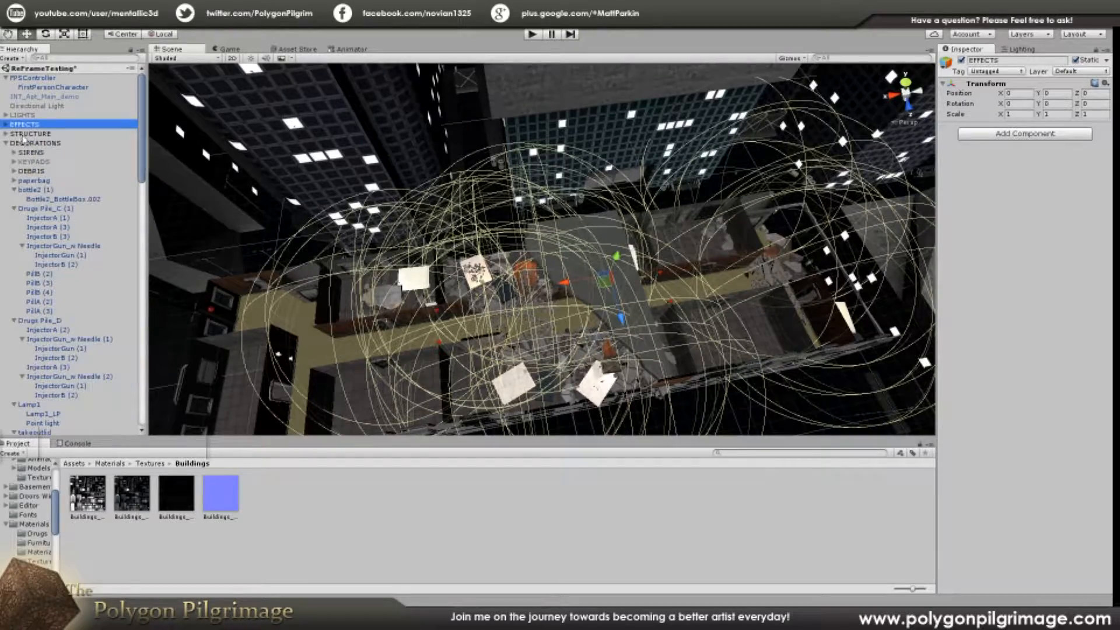
{"action": "left_click", "coordinate": [3, 144]}
{"action": "left_click", "coordinate": [5, 143]}
Step: Select the STRUCTURE group and examine its wall, door, window and ceiling meshes up close and from above
{"action": "left_click", "coordinate": [25, 135]}
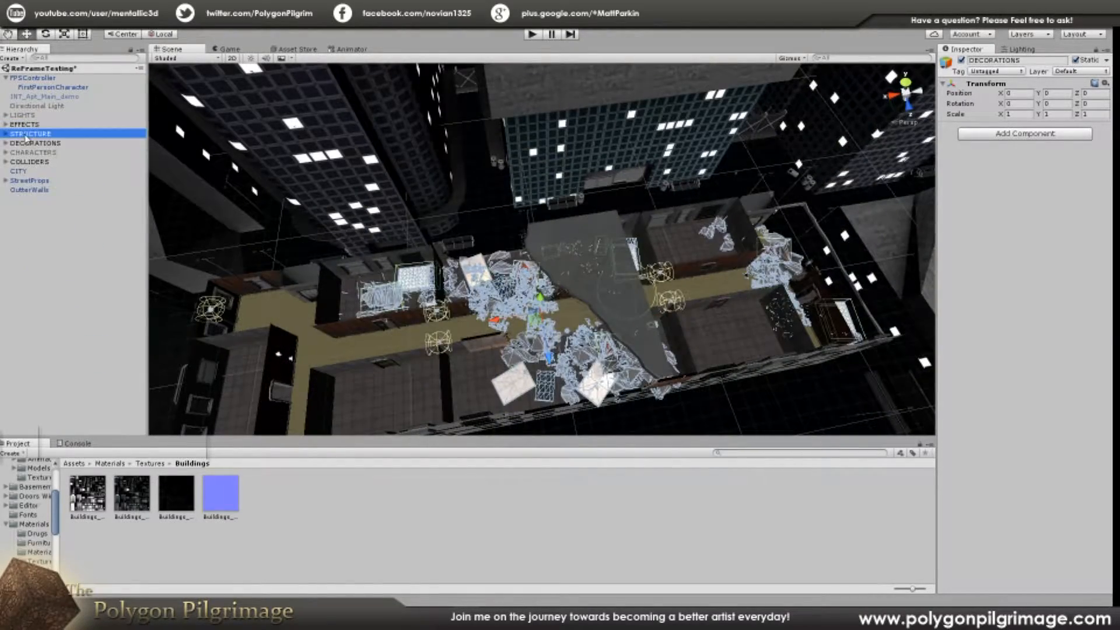
{"action": "right_click_drag", "start_coordinate": [630, 298], "coordinate": [672, 124]}
{"action": "key", "text": "w"}
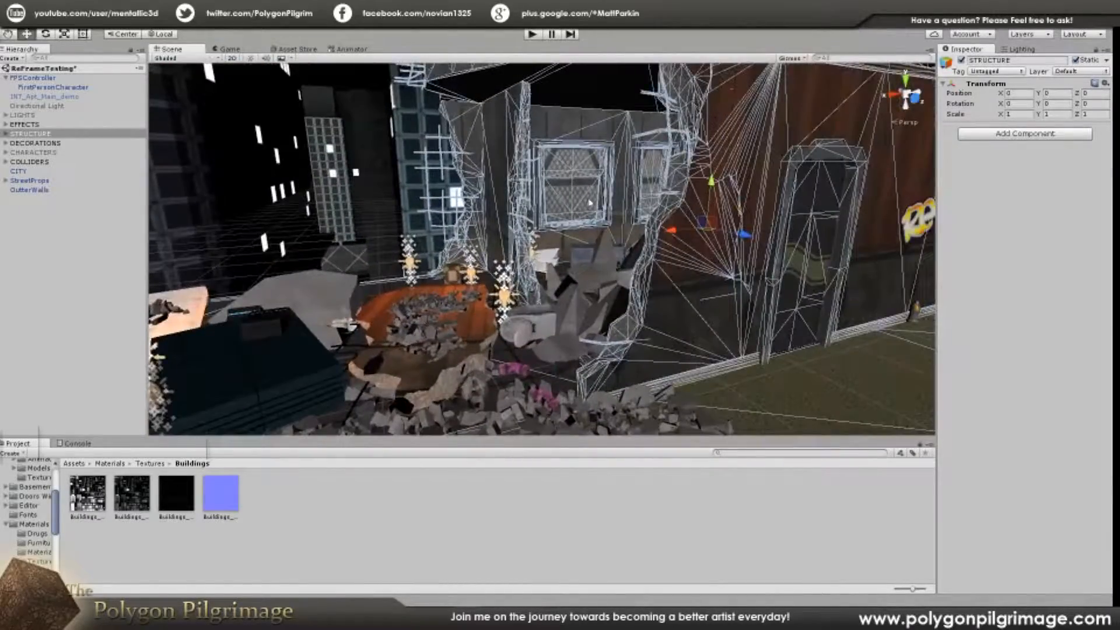
{"action": "right_click_drag", "start_coordinate": [589, 203], "coordinate": [510, 342]}
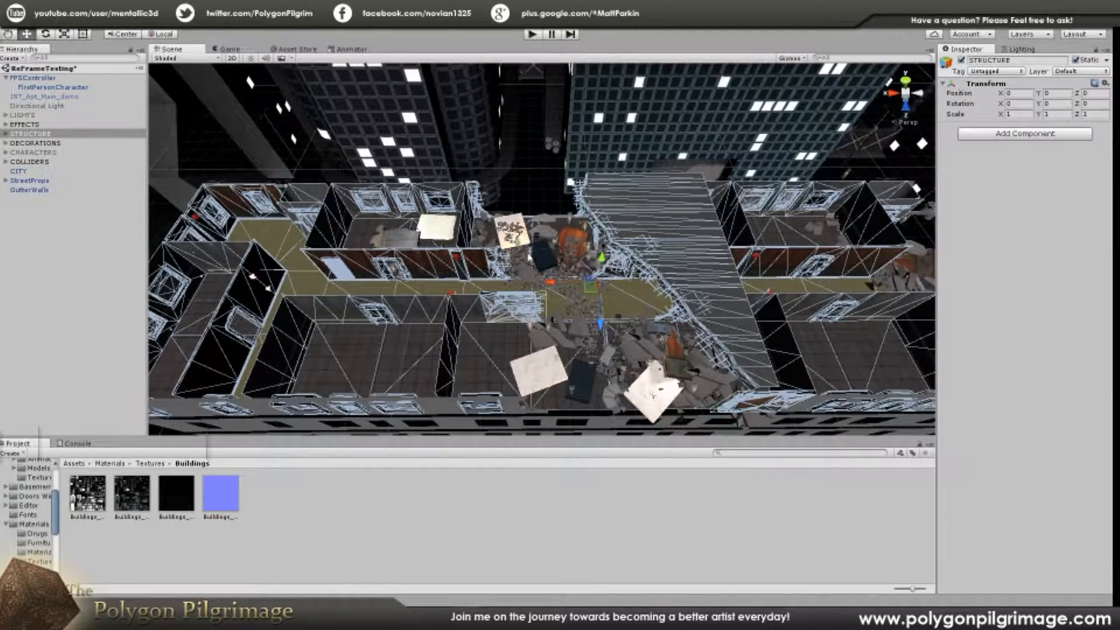
{"action": "scroll", "coordinate": [533, 273], "scroll_direction": "up", "scroll_amount": 5}
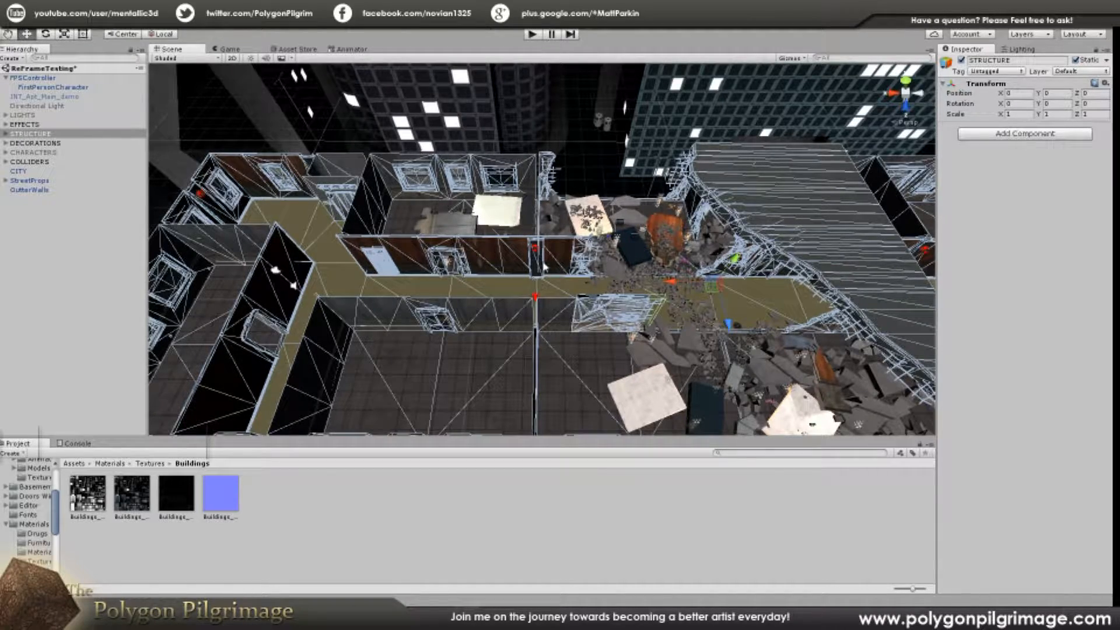
Step: Deactivate the STRUCTURE group and examine the rubble, furniture and effects that remain on the apartment floor
{"action": "scroll", "coordinate": [581, 268], "scroll_direction": "down", "scroll_amount": 5}
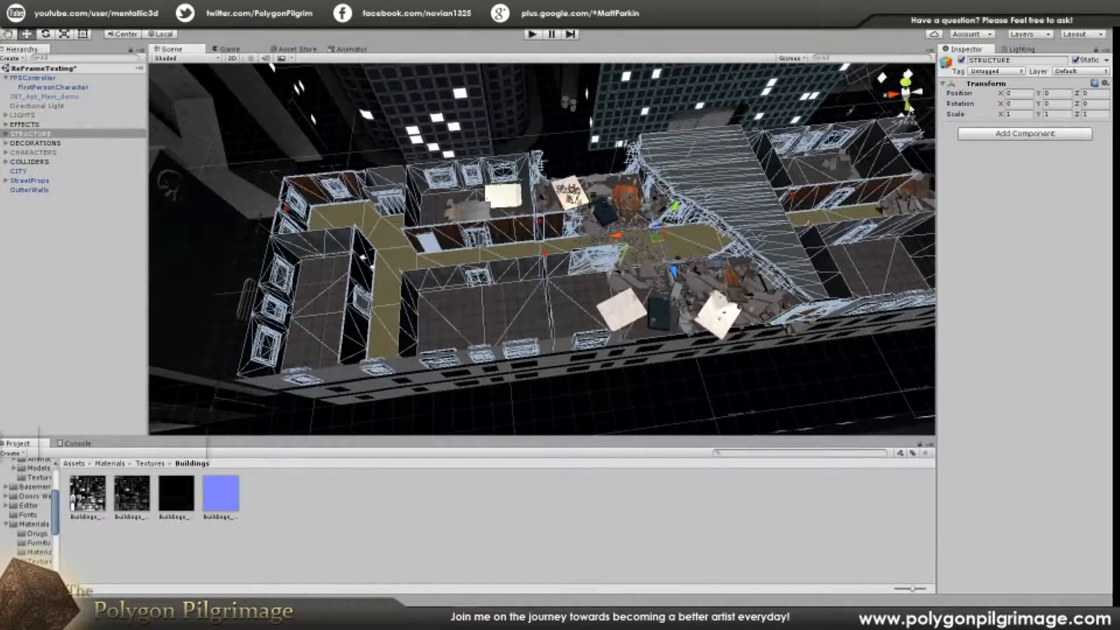
{"action": "left_click", "coordinate": [962, 61]}
{"action": "mouse_move", "coordinate": [506, 258]}
{"action": "left_mouse_down", "text": "alt"}
{"action": "mouse_move", "coordinate": [700, 234]}
{"action": "mouse_move", "coordinate": [676, 206]}
{"action": "mouse_move", "coordinate": [500, 255]}
{"action": "left_mouse_up", "text": "alt"}
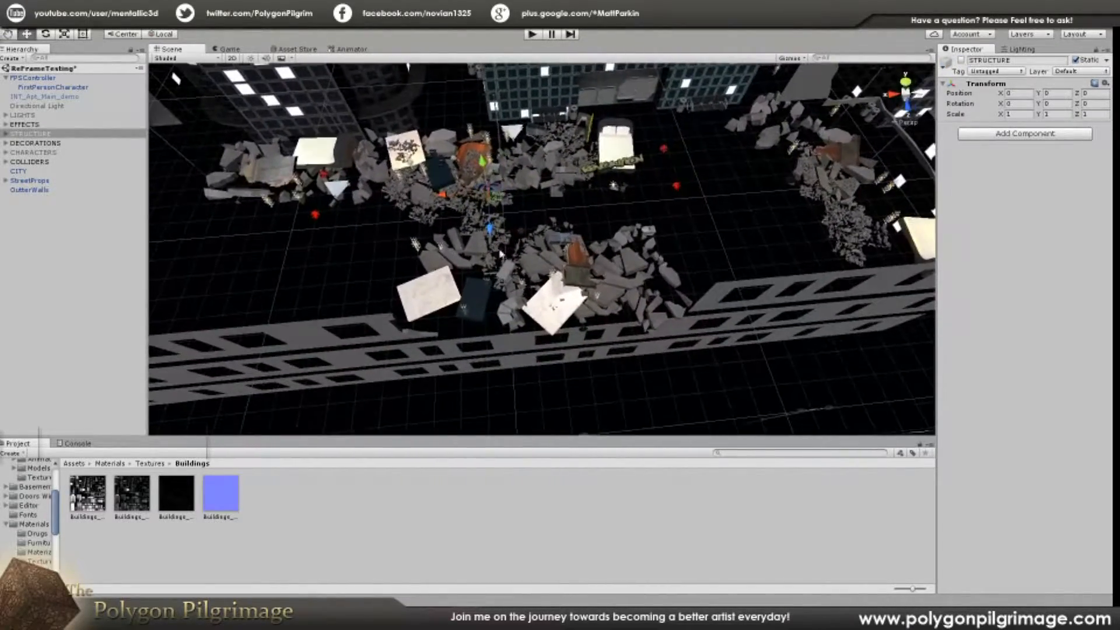
{"action": "middle_click_drag", "start_coordinate": [757, 279], "coordinate": [740, 349]}
{"action": "scroll", "coordinate": [735, 338], "scroll_direction": "up", "scroll_amount": 5}
{"action": "left_click_drag", "start_coordinate": [711, 309], "coordinate": [723, 274], "text": "alt"}
{"action": "right_click_drag", "start_coordinate": [724, 273], "coordinate": [722, 269]}
{"action": "key", "text": "w"}
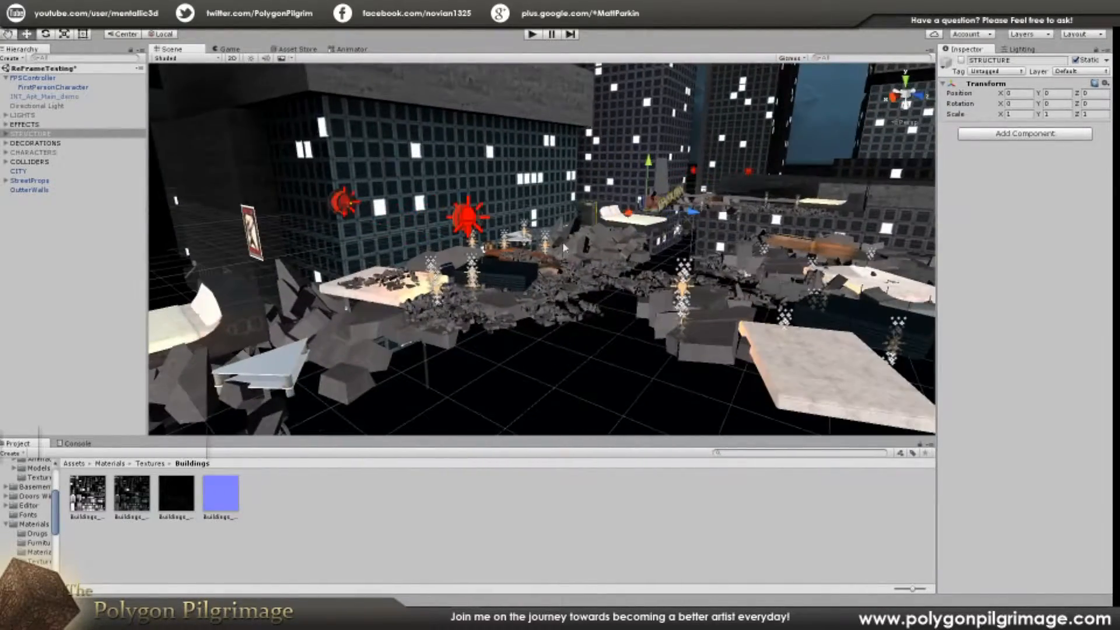
Step: Deactivate the EFFECTS group and the DECORATIONS group
{"action": "left_click", "coordinate": [26, 124]}
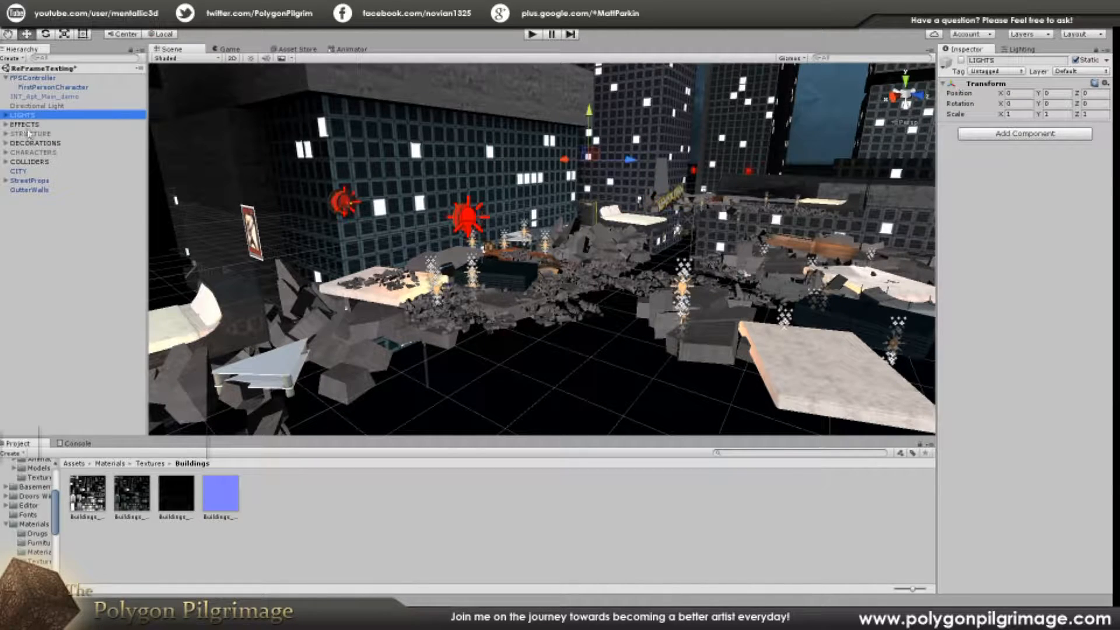
{"action": "key", "text": "Up"}
{"action": "left_click", "coordinate": [25, 125]}
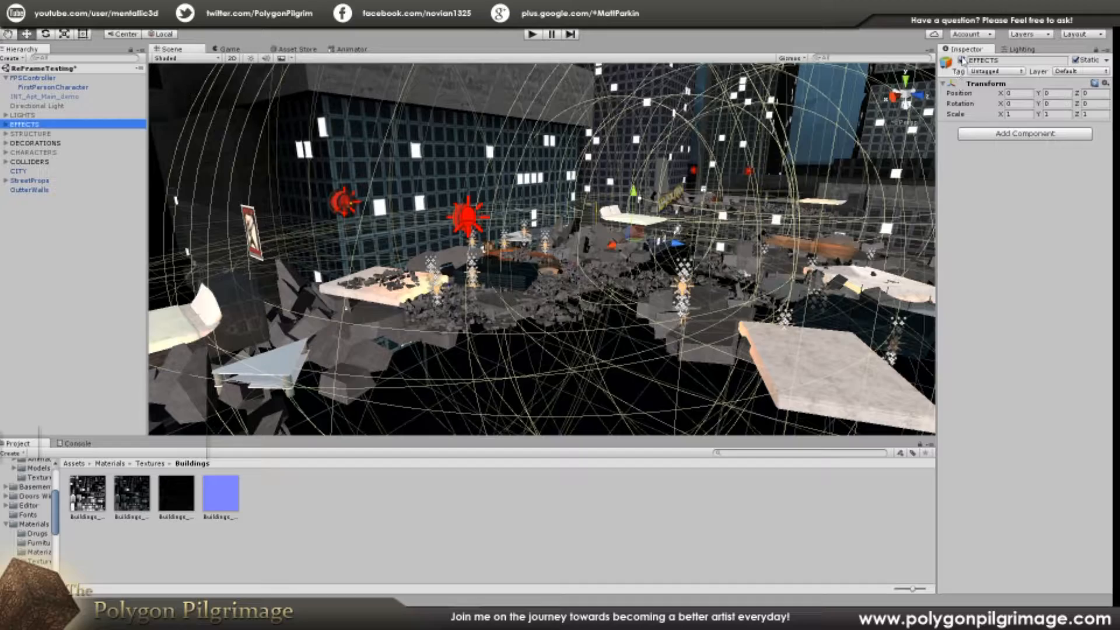
{"action": "left_click", "coordinate": [960, 60]}
{"action": "left_click", "coordinate": [34, 134]}
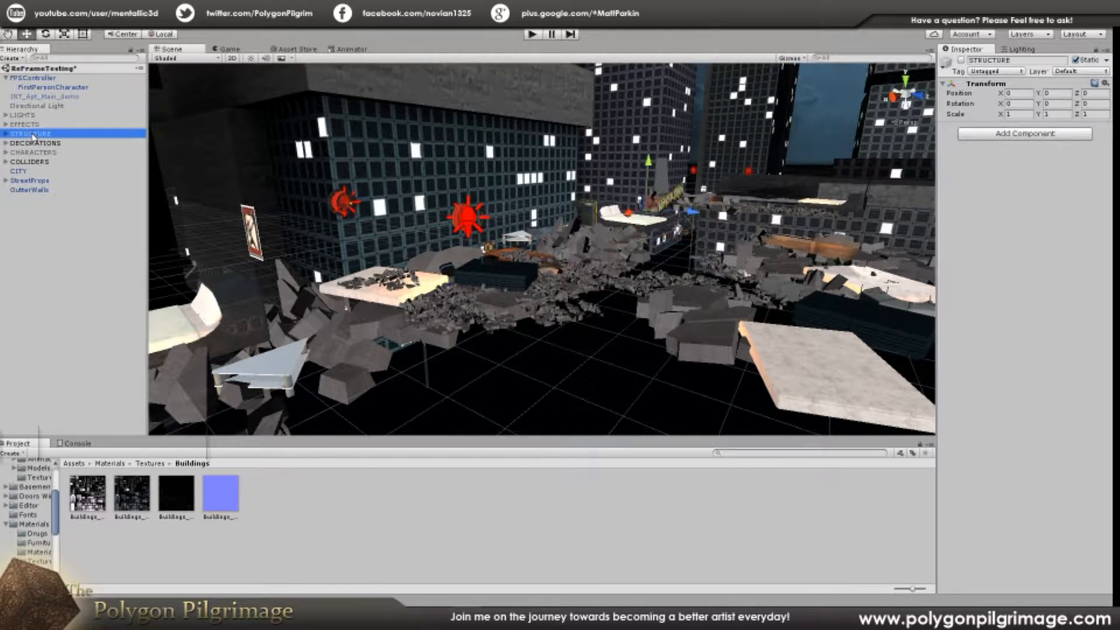
{"action": "left_click", "coordinate": [34, 144]}
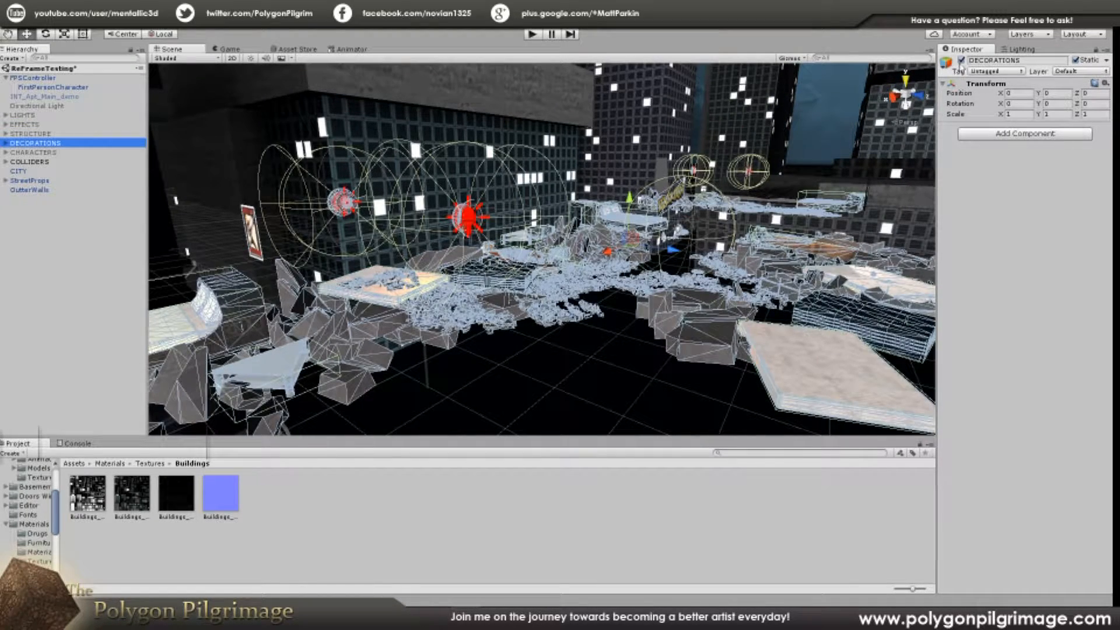
{"action": "left_click", "coordinate": [960, 61]}
Step: Deactivate the CITY model and the StreetProps group, keeping the outer walls in view
{"action": "left_click_drag", "start_coordinate": [589, 234], "coordinate": [615, 366], "text": "alt"}
{"action": "key", "text": "s"}
{"action": "right_click_drag", "start_coordinate": [604, 264], "coordinate": [603, 192]}
{"action": "right_click_drag", "start_coordinate": [583, 240], "coordinate": [671, 239]}
{"action": "key", "text": "w"}
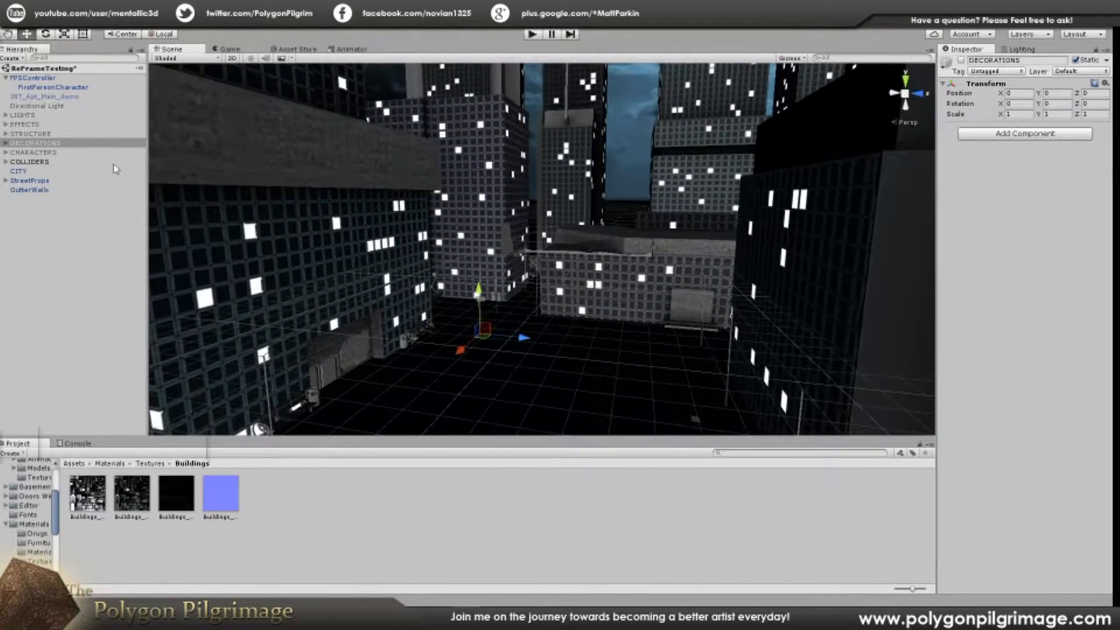
{"action": "left_click", "coordinate": [18, 171]}
{"action": "left_click", "coordinate": [960, 61]}
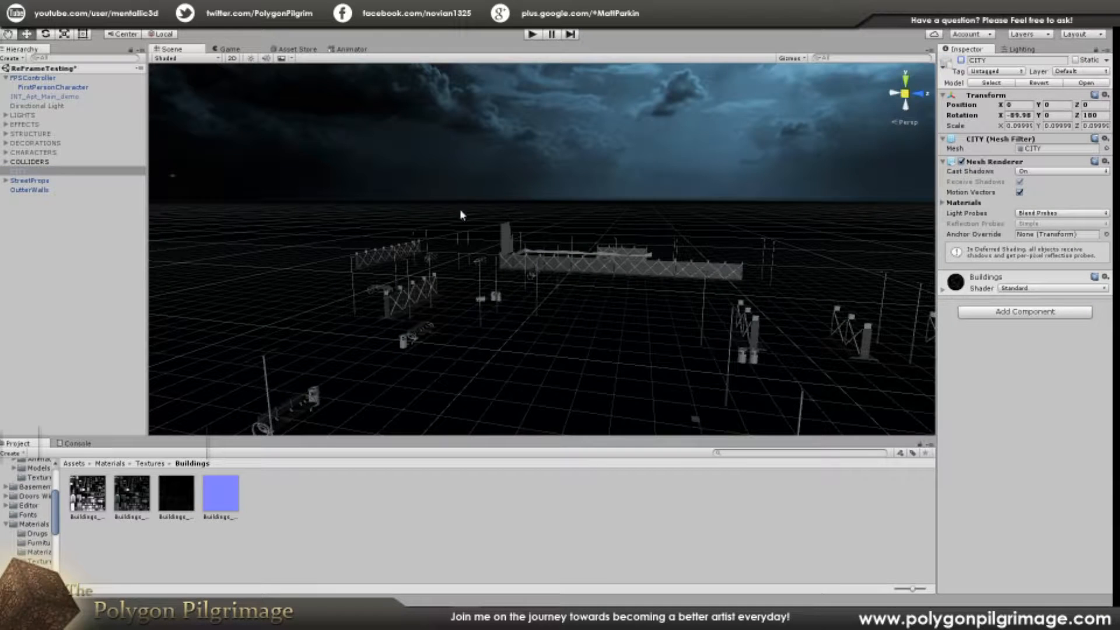
{"action": "left_click", "coordinate": [24, 181]}
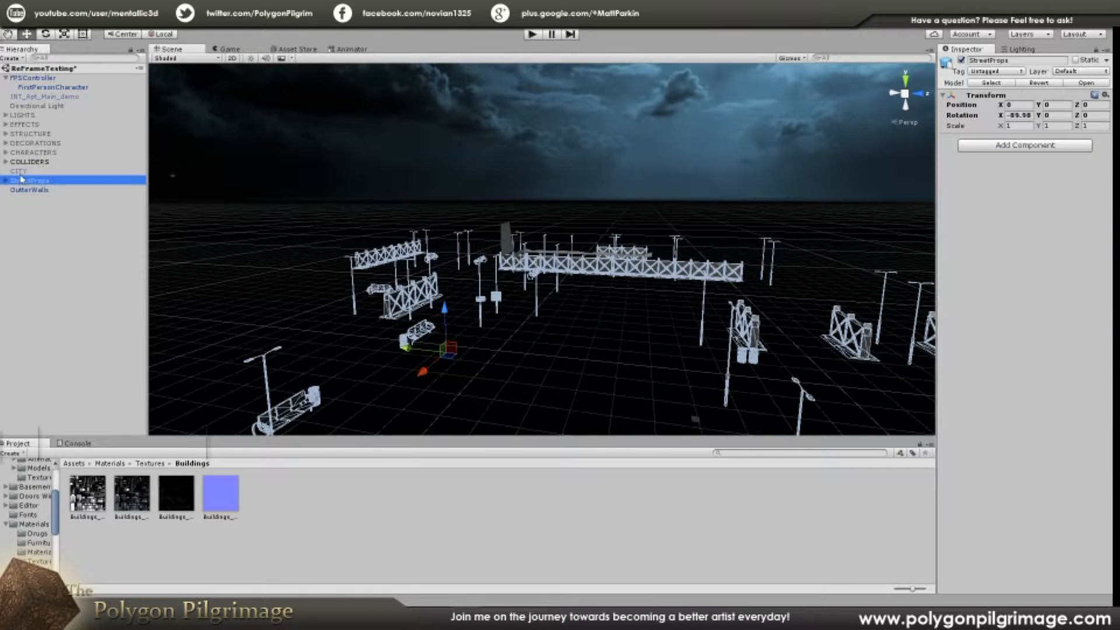
{"action": "left_click", "coordinate": [961, 60]}
{"action": "right_click_drag", "start_coordinate": [562, 195], "coordinate": [323, 294]}
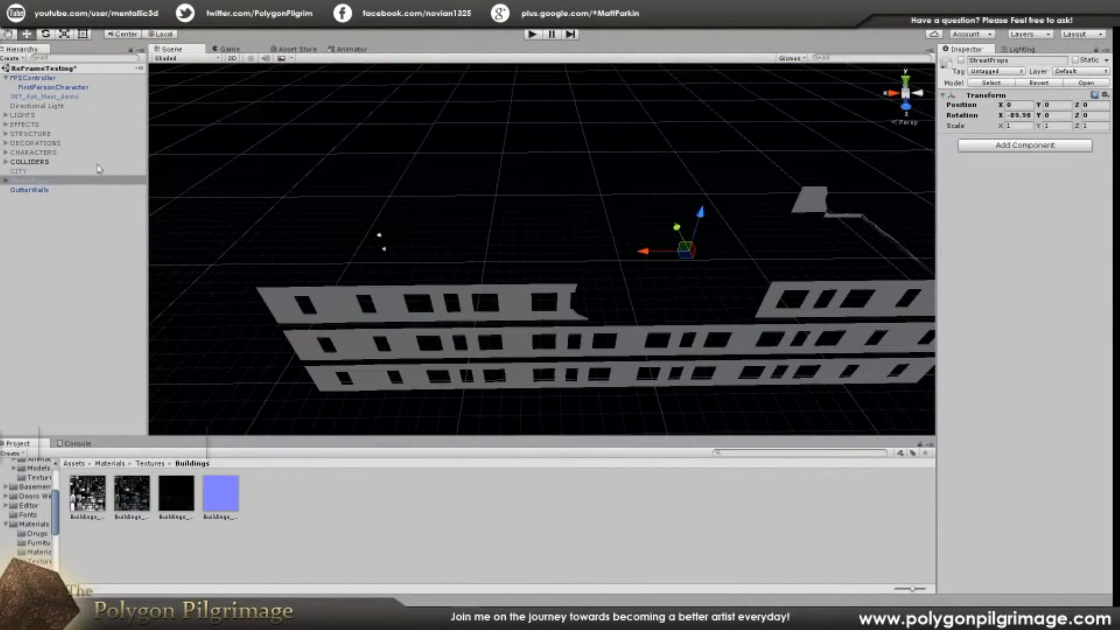
Step: Reactivate all the groups from LIGHTS through COLLIDERS together and clear the selection
{"action": "left_click", "coordinate": [21, 115]}
{"action": "left_click", "coordinate": [26, 163], "text": "shift"}
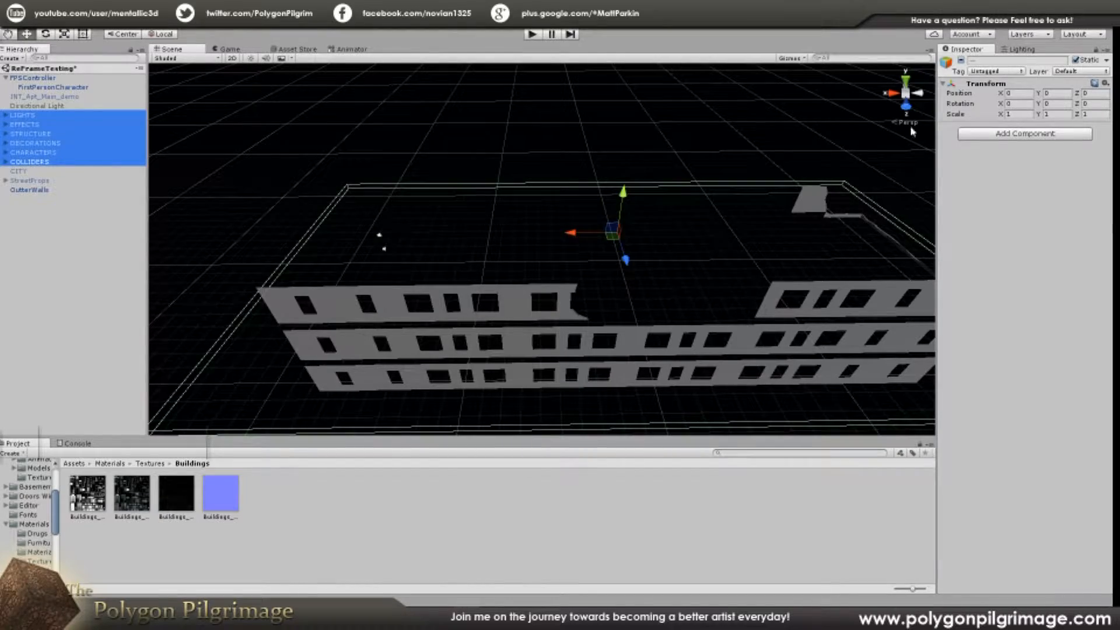
{"action": "left_click", "coordinate": [961, 61]}
{"action": "right_click_drag", "start_coordinate": [604, 201], "coordinate": [636, 259]}
{"action": "left_click", "coordinate": [670, 154]}
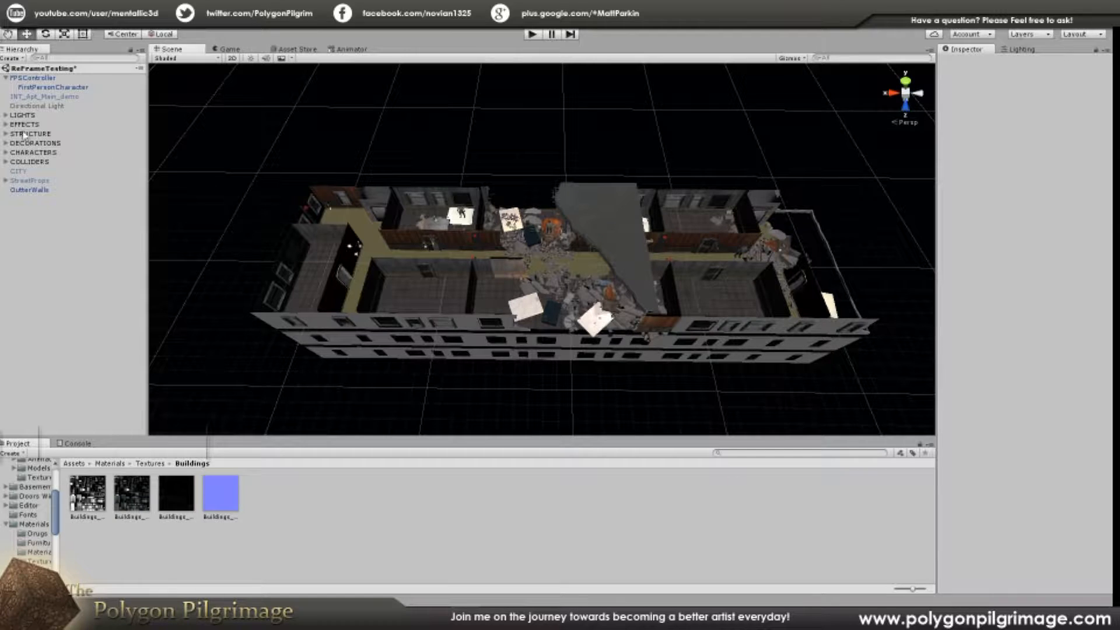
Step: Select INT_Apt_Main_demo and view its available layer options without assigning a different one
{"action": "left_click", "coordinate": [35, 96]}
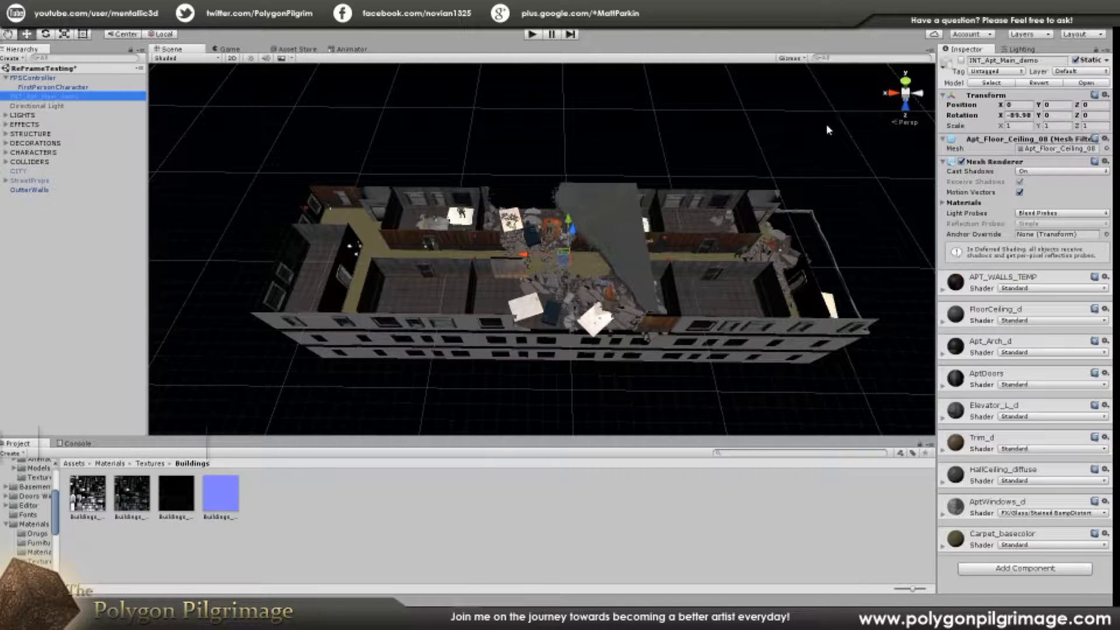
{"action": "left_click", "coordinate": [1079, 71]}
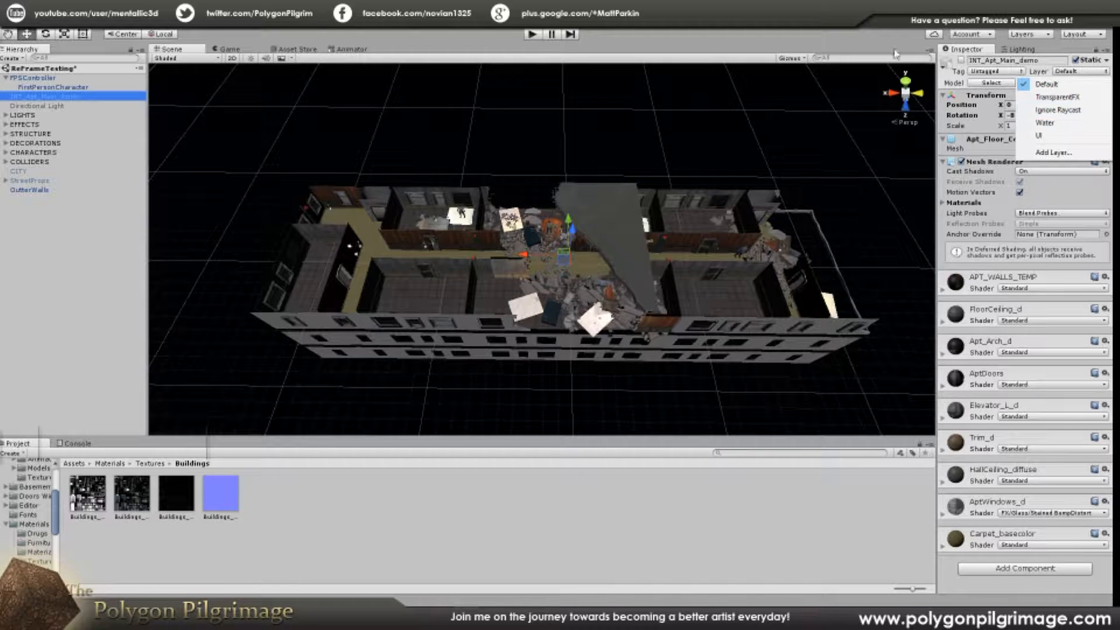
{"action": "left_click", "coordinate": [832, 39]}
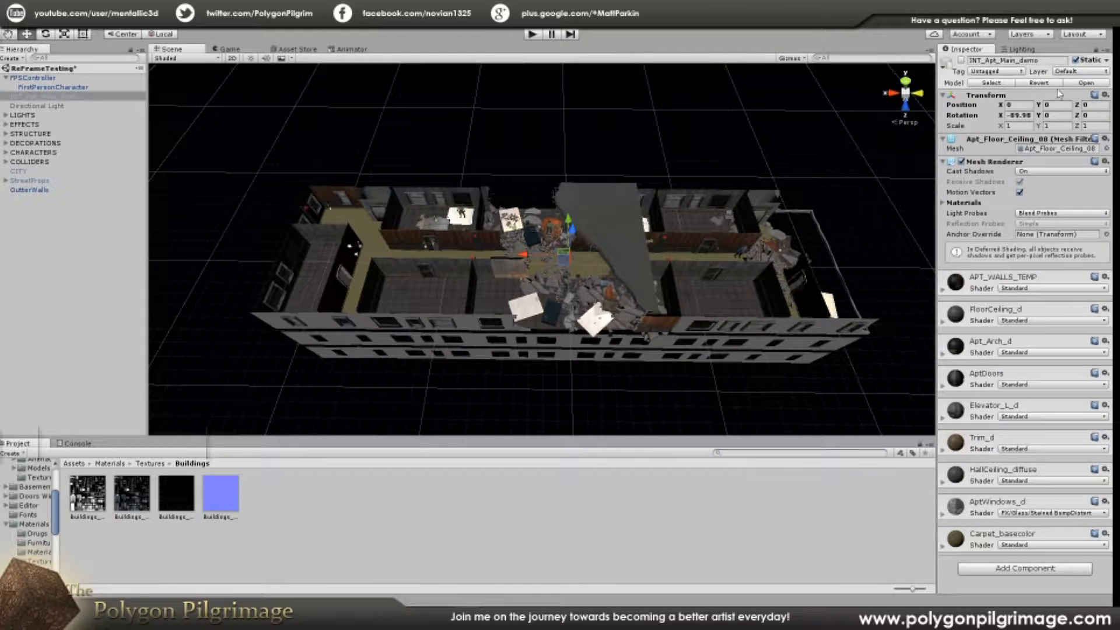
{"action": "left_click", "coordinate": [489, 155]}
Step: Select the LIGHTS, EFFECTS, STRUCTURE, DECORATIONS, CHARACTERS and COLLIDERS groups in turn to review what each one covers in the level
{"action": "left_click", "coordinate": [37, 126]}
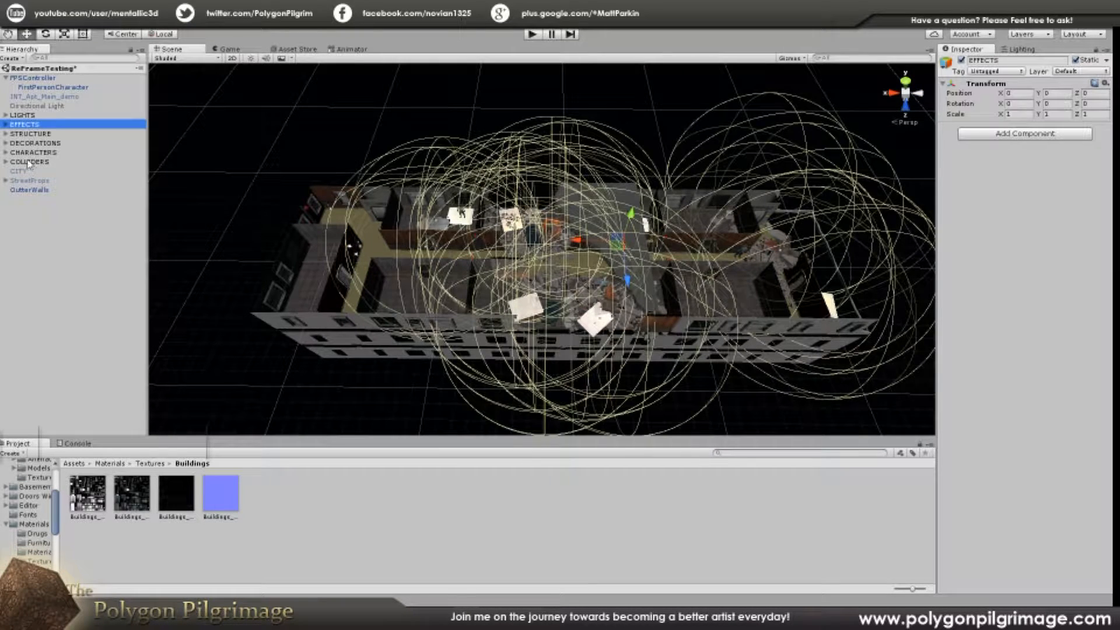
{"action": "left_click", "coordinate": [28, 162]}
{"action": "left_click", "coordinate": [25, 154]}
{"action": "left_click", "coordinate": [25, 143]}
{"action": "left_click", "coordinate": [27, 134]}
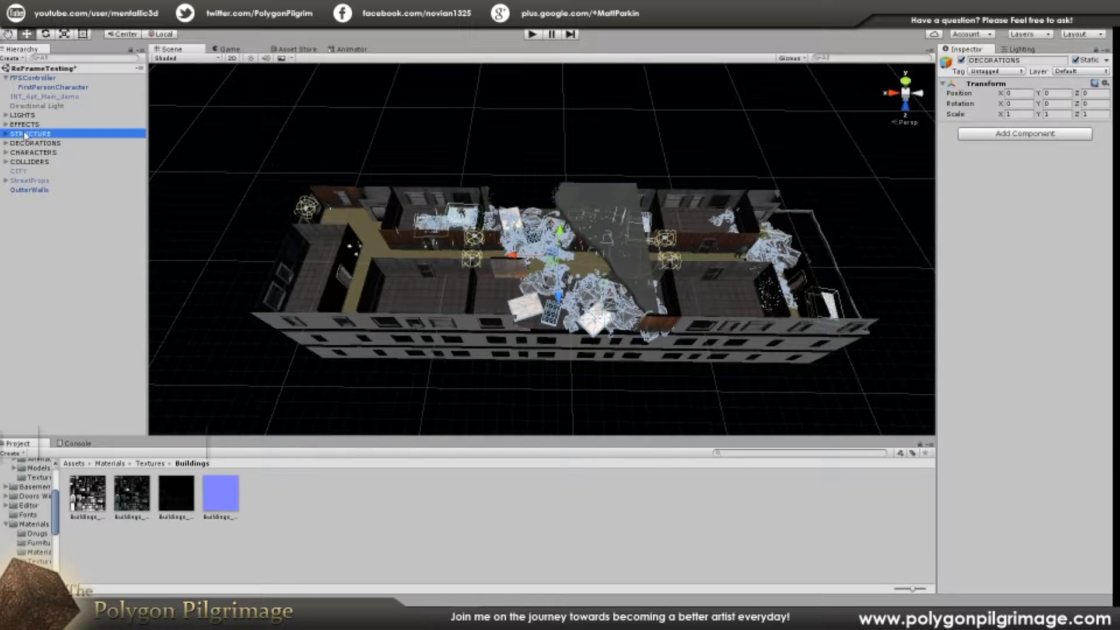
{"action": "left_click", "coordinate": [359, 140]}
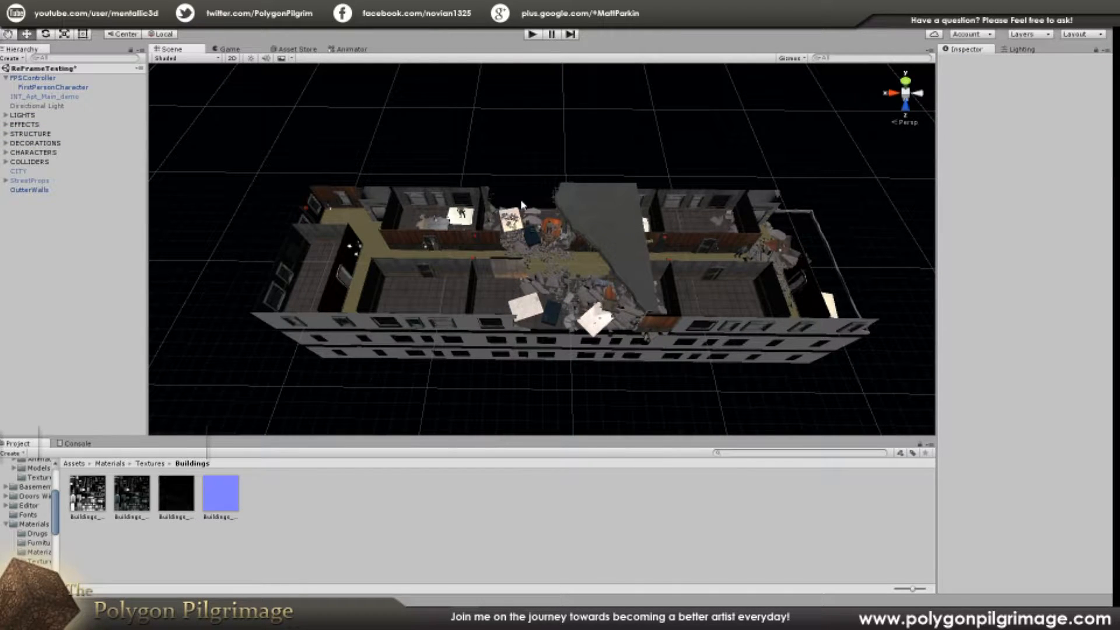
{"action": "left_click", "coordinate": [37, 124]}
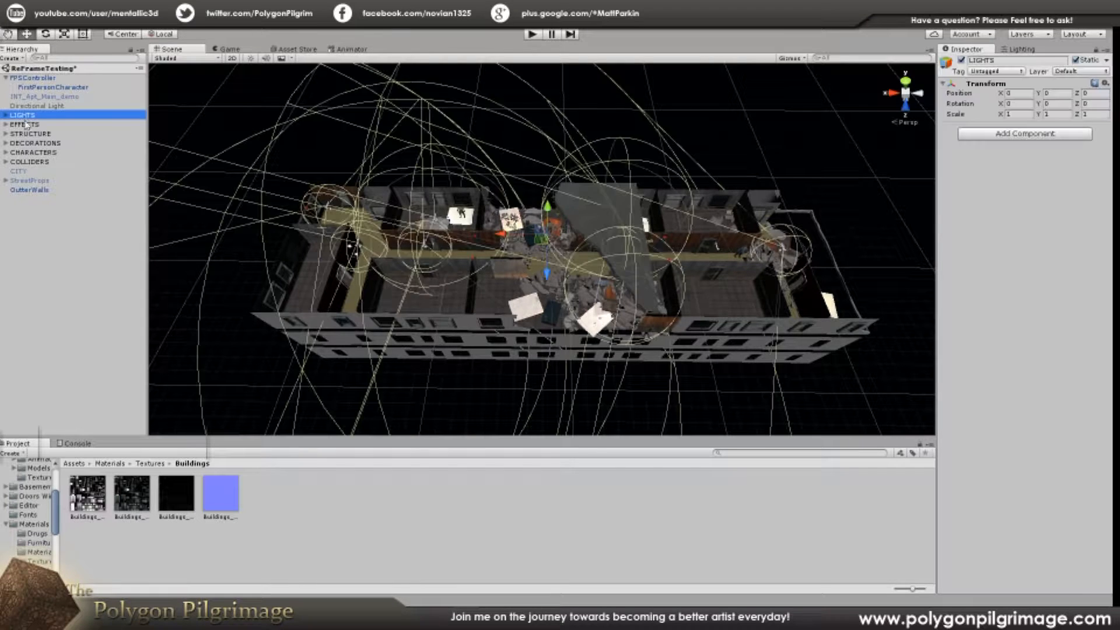
{"action": "left_click", "coordinate": [27, 134]}
{"action": "left_click", "coordinate": [30, 143]}
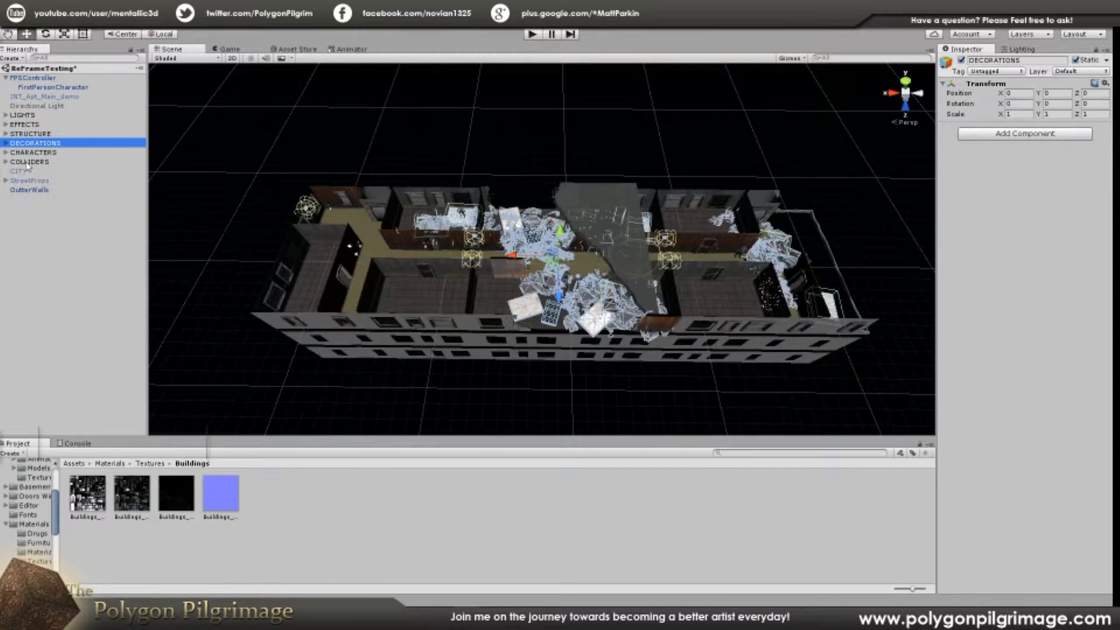
{"action": "left_click", "coordinate": [36, 125]}
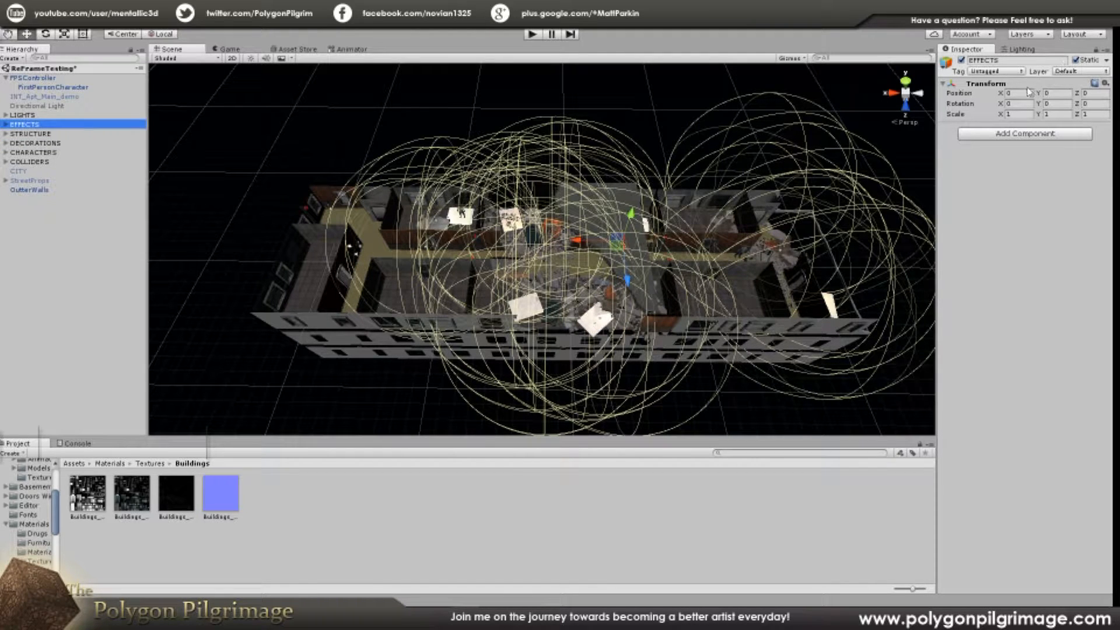
{"action": "left_click", "coordinate": [390, 120]}
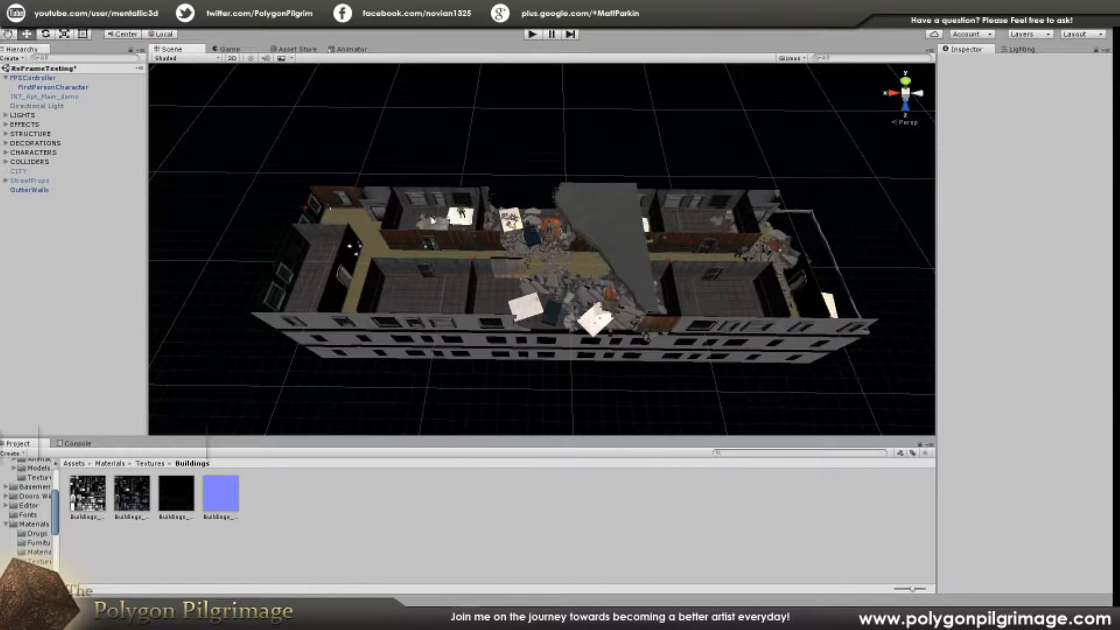
Step: Move the whole LIGHTS group away from the building to about Y -32.5 and Z -92.1
{"action": "double_click", "coordinate": [24, 115]}
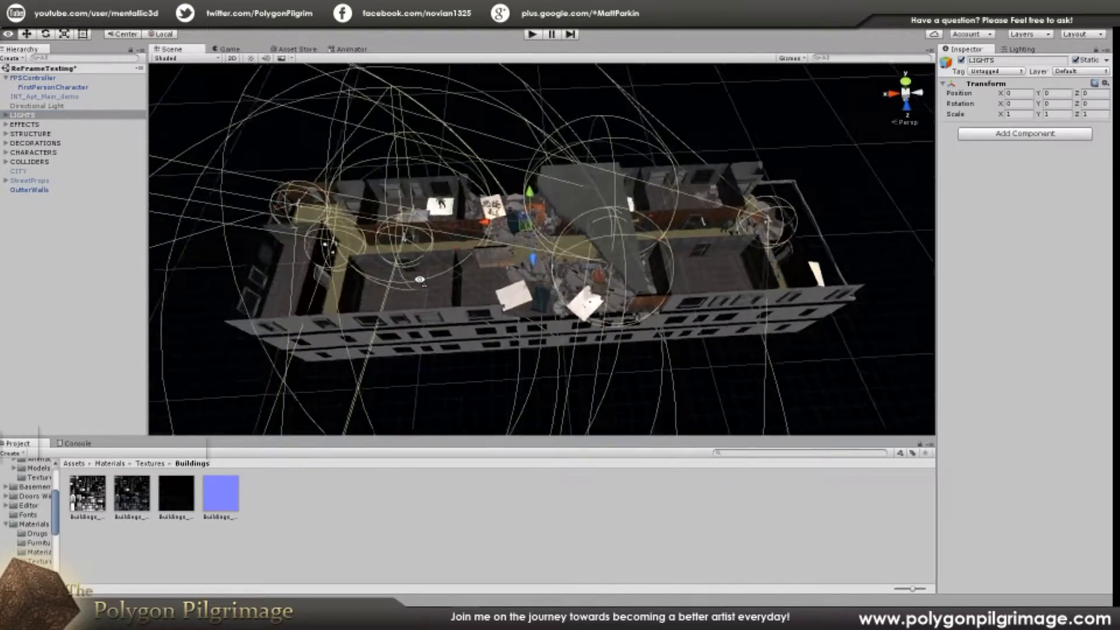
{"action": "key", "text": "w"}
{"action": "right_click_drag", "start_coordinate": [428, 291], "coordinate": [642, 186]}
{"action": "key", "text": "s"}
{"action": "left_click_drag", "start_coordinate": [599, 162], "coordinate": [423, 186]}
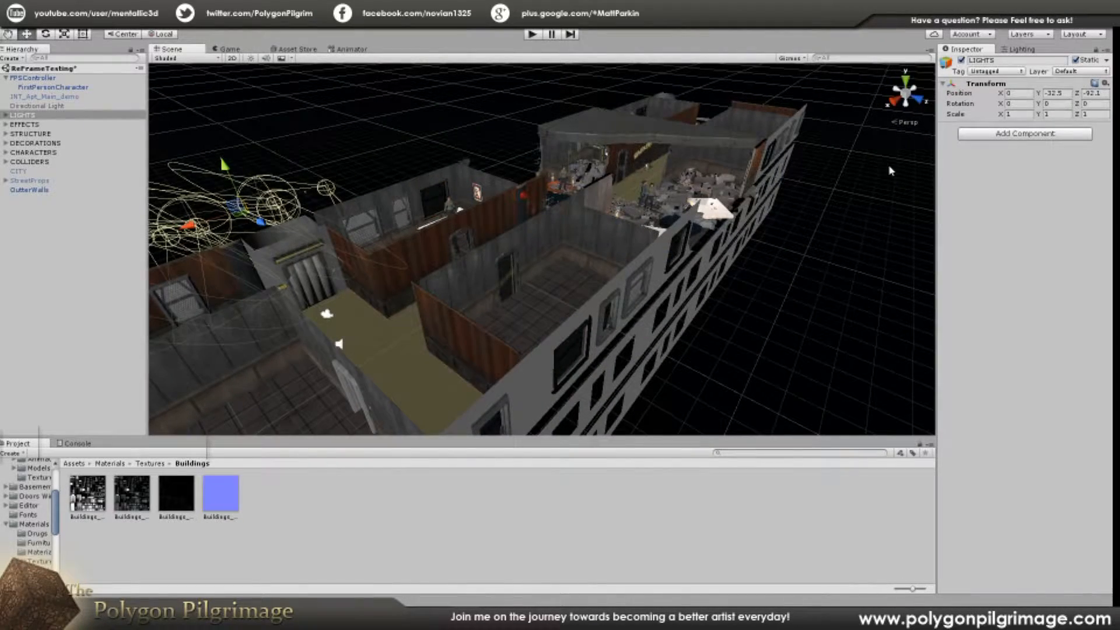
Step: Set the LIGHTS group's Y and Z position to 0 and clear the selection
{"action": "left_click", "coordinate": [1023, 92]}
{"action": "key", "text": "Tab"}
{"action": "type", "text": "0"}
{"action": "key", "text": "Tab"}
{"action": "type", "text": "0"}
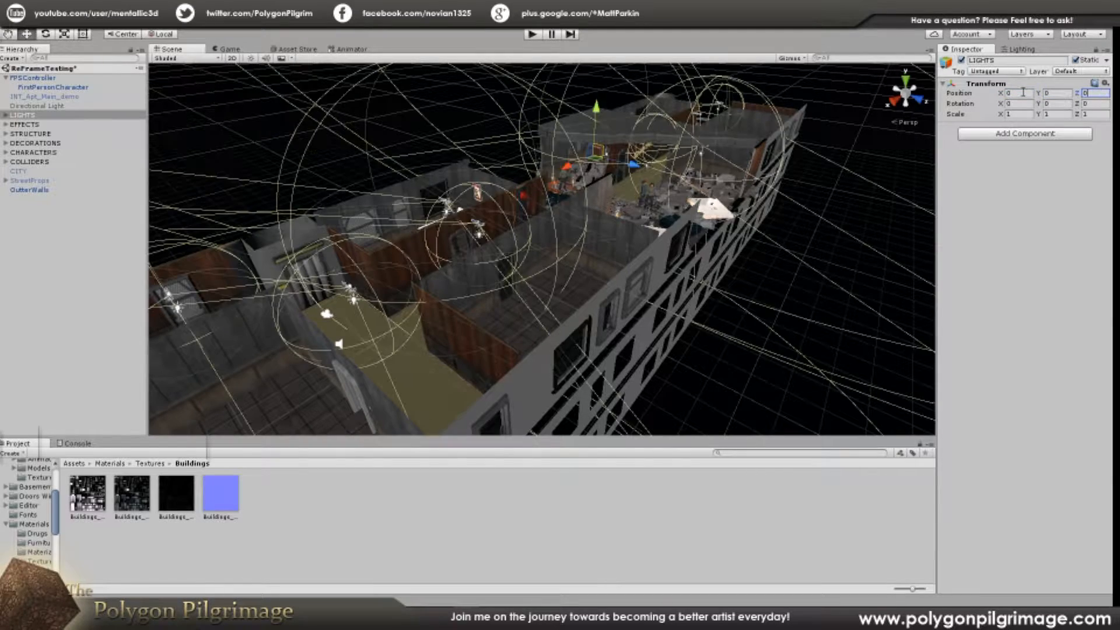
{"action": "left_click", "coordinate": [805, 226]}
Step: Examine the ceiling light fixtures inside the apartment level and the extent of the STRUCTURE group around them
{"action": "left_click_drag", "start_coordinate": [805, 226], "coordinate": [666, 244], "text": "alt"}
{"action": "key", "text": "w"}
{"action": "right_click_drag", "start_coordinate": [655, 249], "coordinate": [754, 181]}
{"action": "right_click_drag", "start_coordinate": [510, 209], "coordinate": [399, 174]}
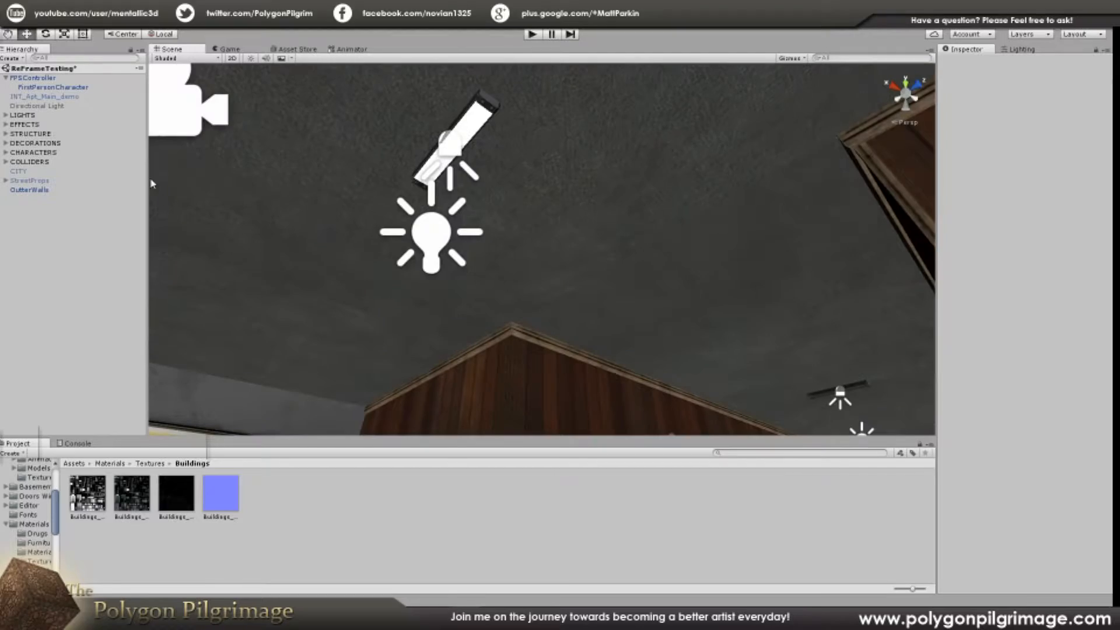
{"action": "left_click", "coordinate": [43, 135]}
{"action": "right_click_drag", "start_coordinate": [539, 232], "coordinate": [715, 305]}
{"action": "left_click", "coordinate": [602, 211]}
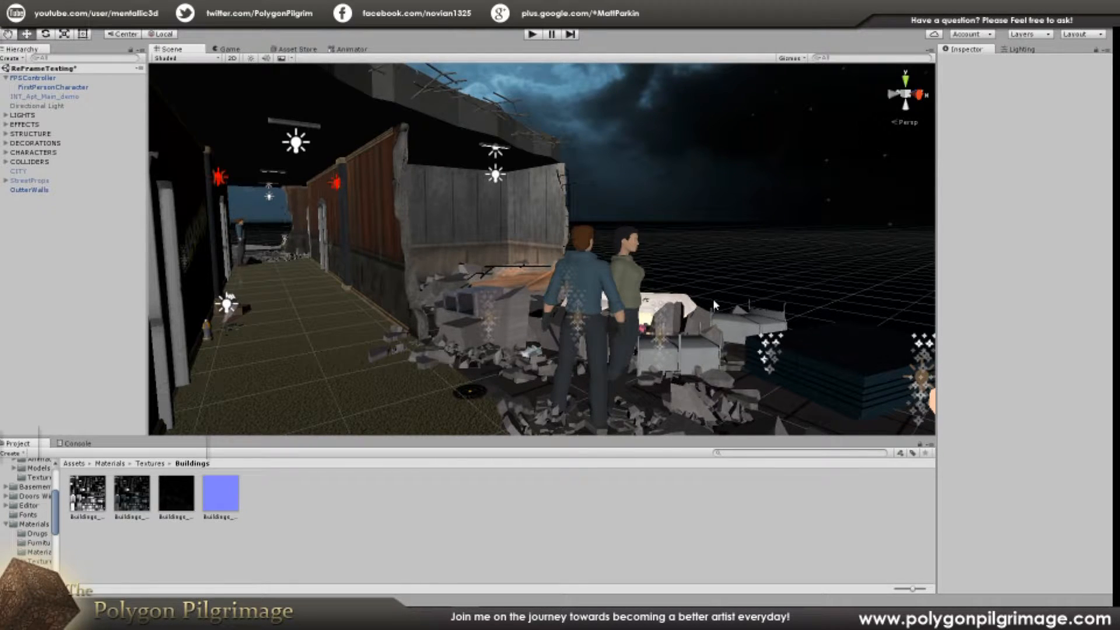
Step: Examine the ruined rooms and hallway, selecting the DECORATIONS group to see its props, and clear the selection
{"action": "right_click_drag", "start_coordinate": [828, 273], "coordinate": [442, 242]}
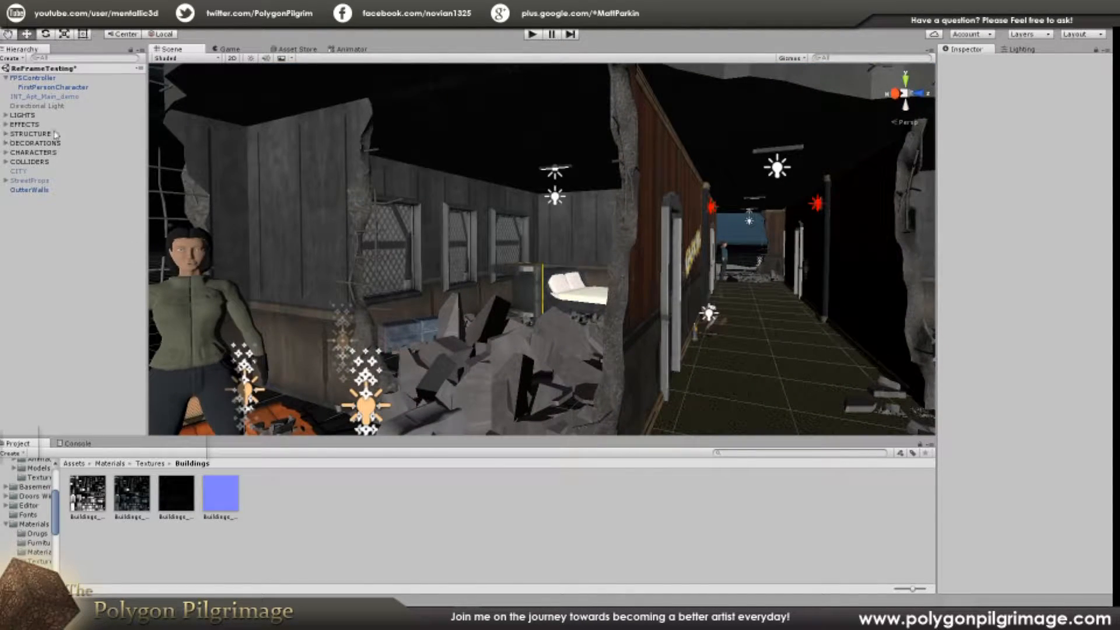
{"action": "right_click_drag", "start_coordinate": [494, 240], "coordinate": [688, 233]}
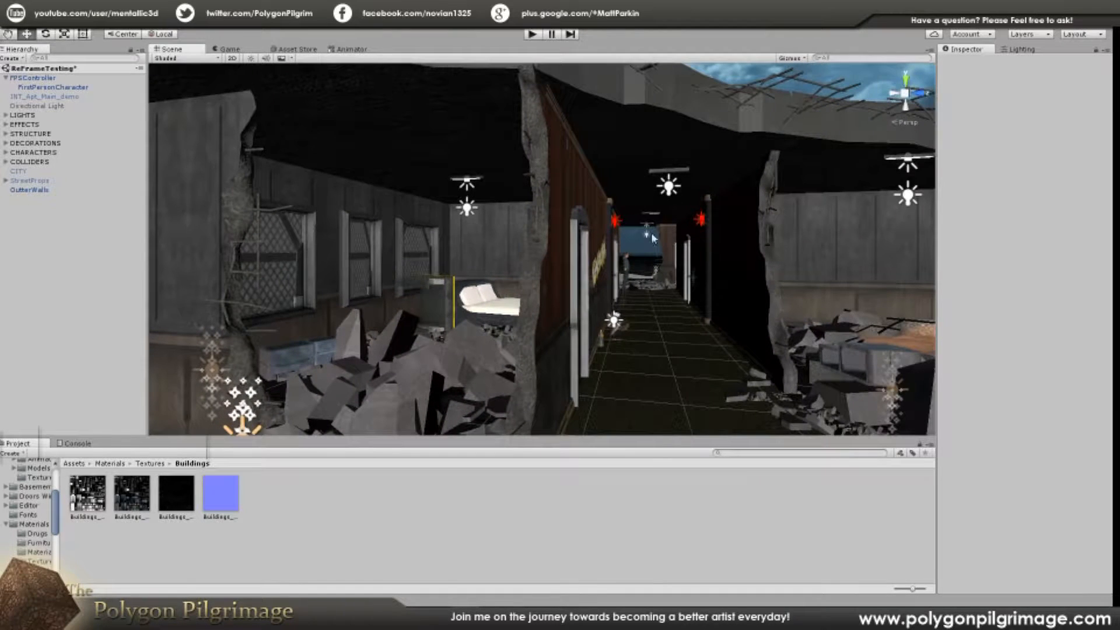
{"action": "left_click", "coordinate": [36, 143]}
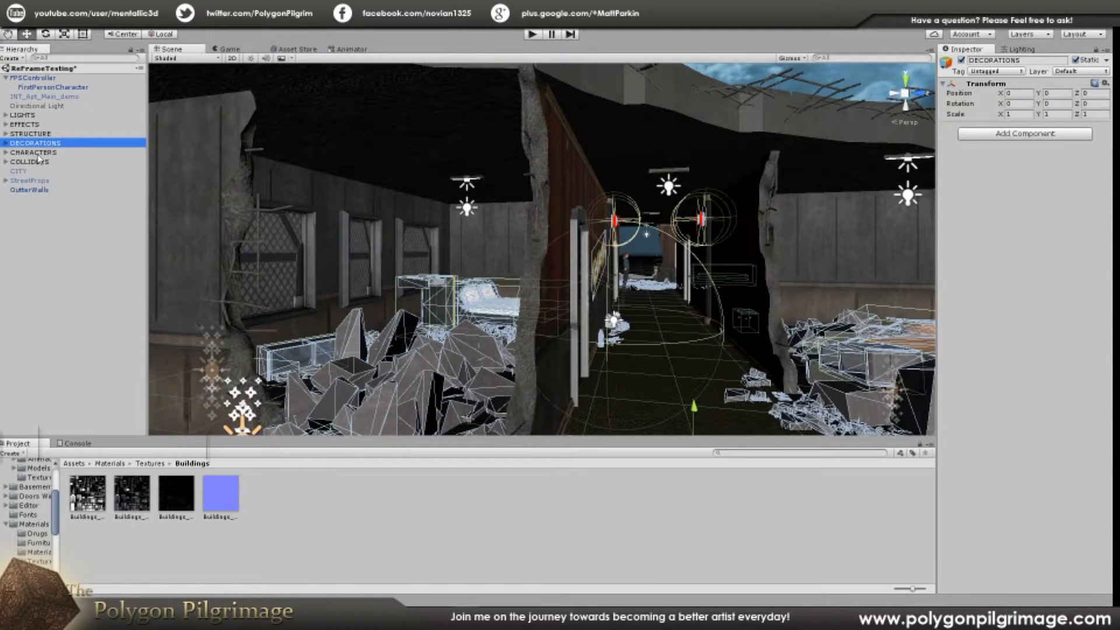
{"action": "right_click_drag", "start_coordinate": [274, 307], "coordinate": [348, 256]}
{"action": "left_click", "coordinate": [696, 145]}
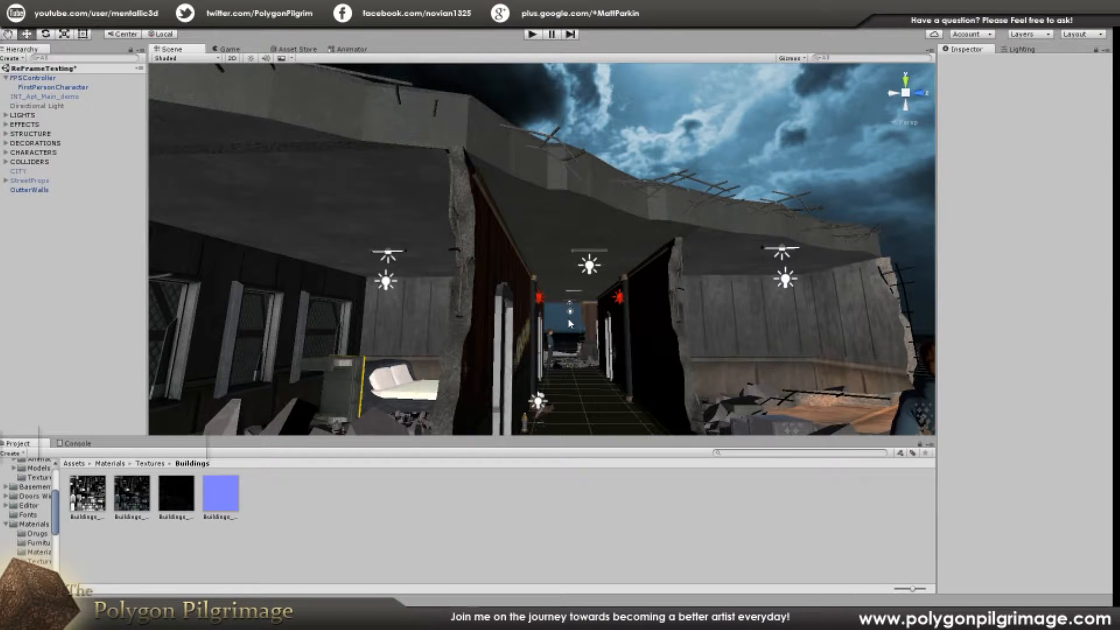
Step: Select the light fixture under the broken ceiling and examine its surroundings, the debris below and the whole level from above
{"action": "right_click_drag", "start_coordinate": [572, 324], "coordinate": [521, 142]}
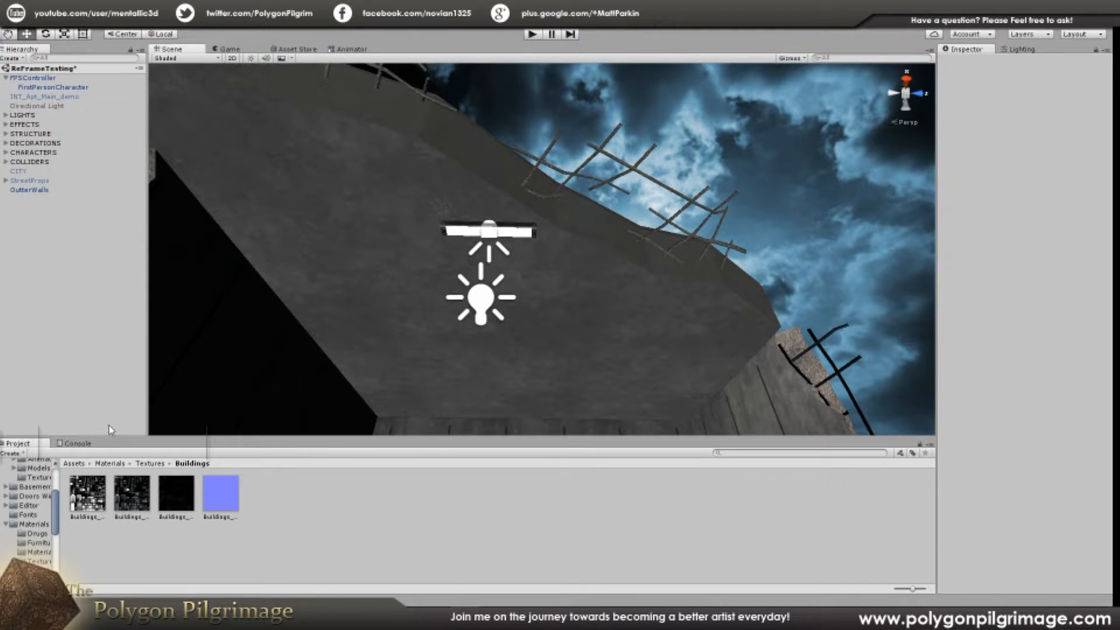
{"action": "left_click", "coordinate": [533, 239]}
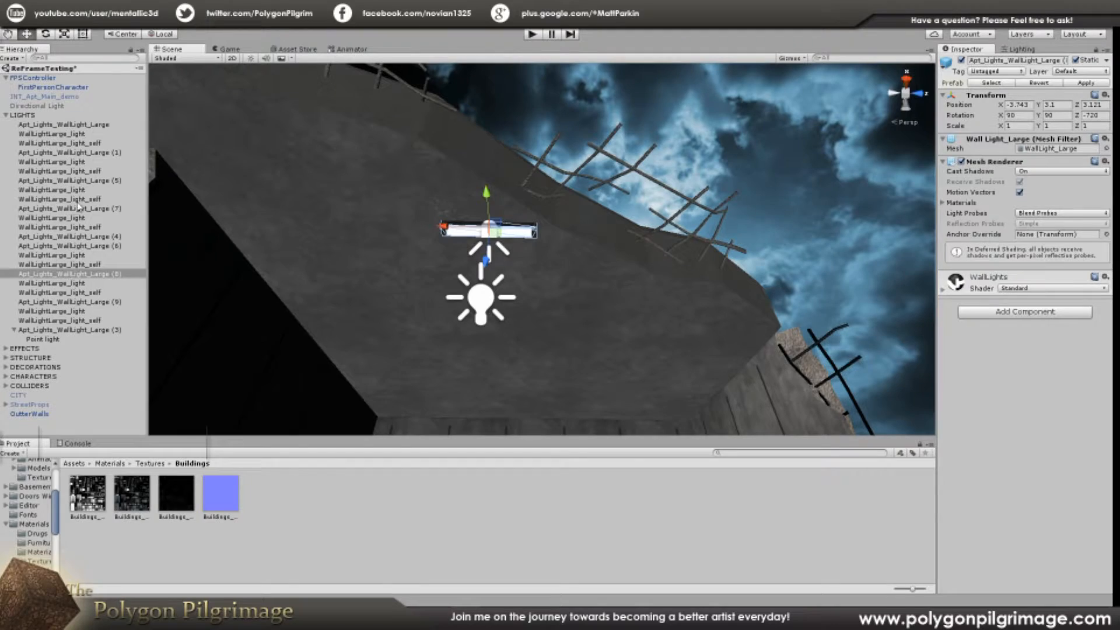
{"action": "right_click_drag", "start_coordinate": [552, 232], "coordinate": [683, 392]}
{"action": "right_click_drag", "start_coordinate": [637, 233], "coordinate": [552, 341]}
{"action": "right_click_drag", "start_coordinate": [454, 258], "coordinate": [474, 266]}
{"action": "key", "text": "a"}
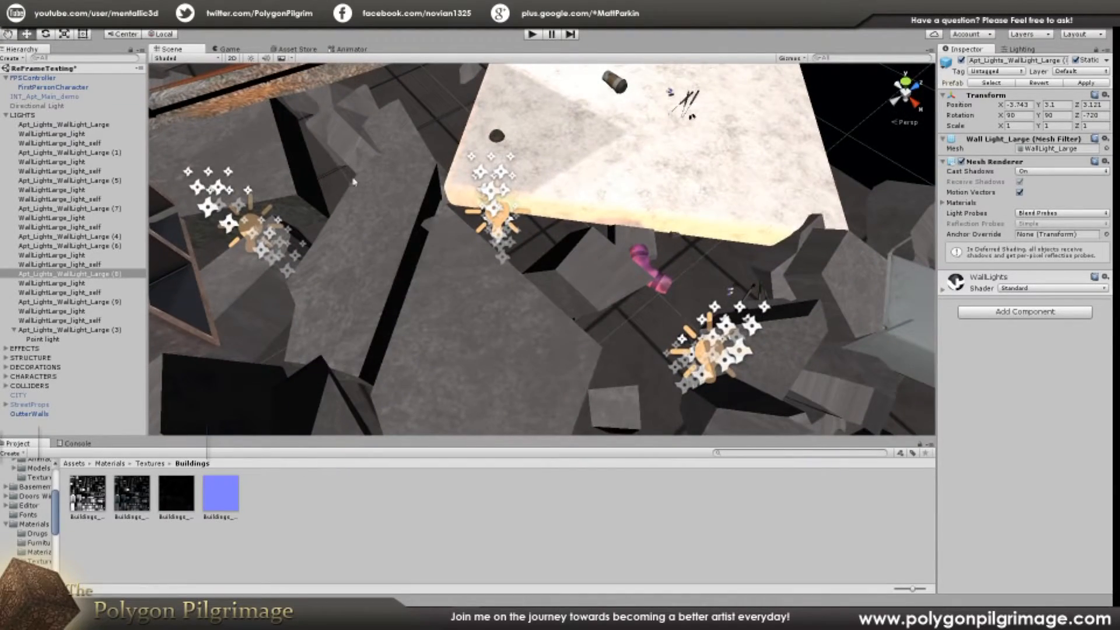
{"action": "right_click_drag", "start_coordinate": [666, 286], "coordinate": [374, 118]}
{"action": "right_click_drag", "start_coordinate": [420, 212], "coordinate": [280, 306]}
{"action": "key", "text": "s"}
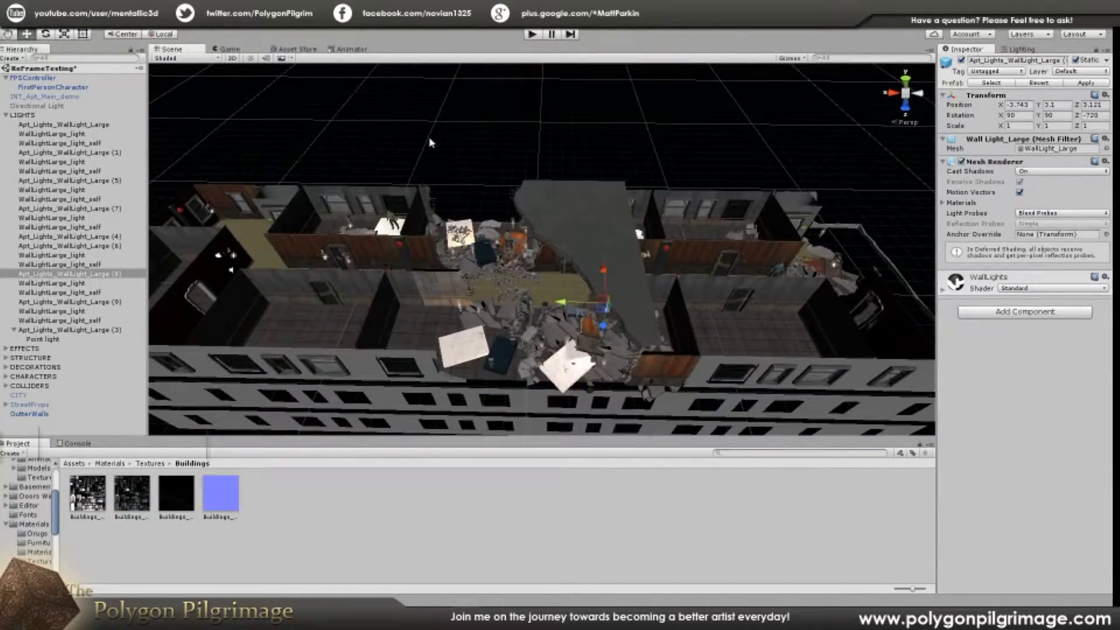
Step: Clear the light fixture selection and collapse the LIGHTS group in the hierarchy
{"action": "left_click", "coordinate": [430, 142]}
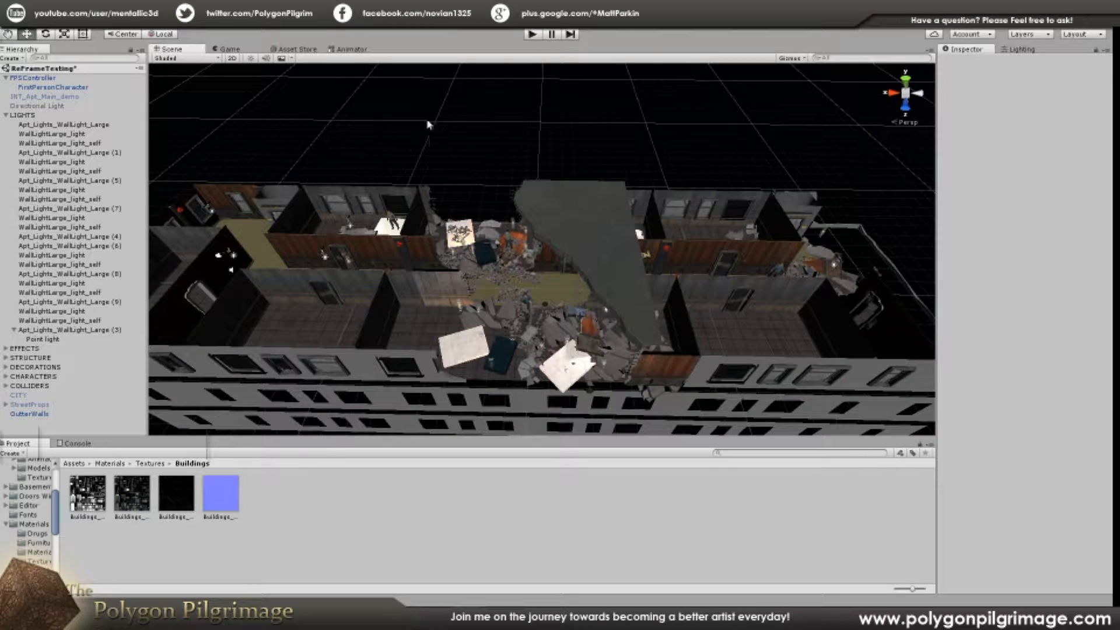
{"action": "left_click", "coordinate": [6, 115]}
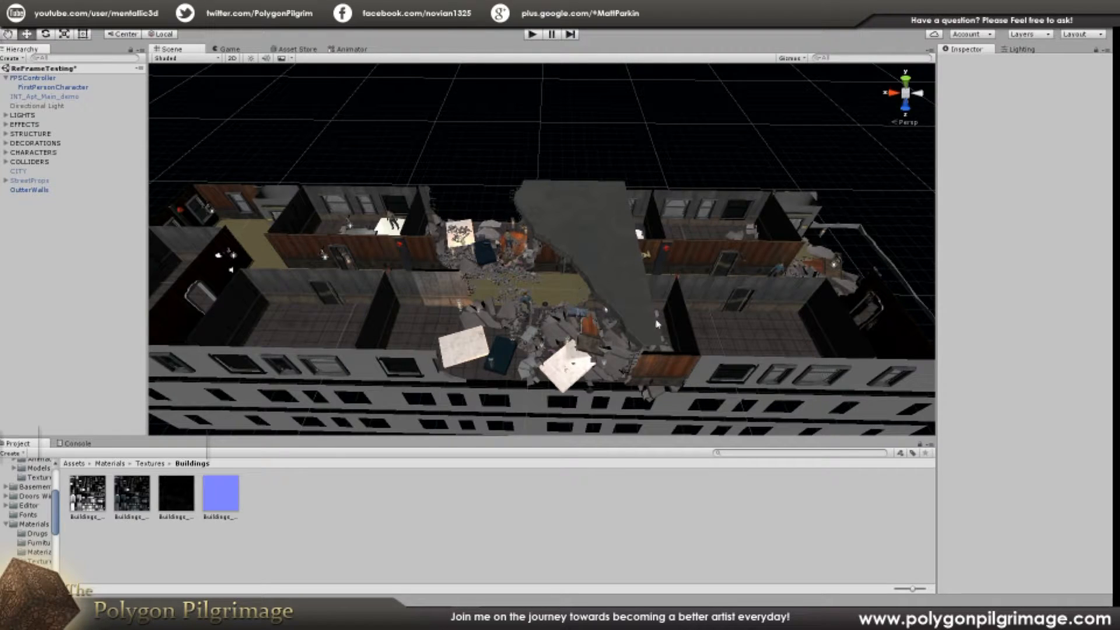
{"action": "right_click_drag", "start_coordinate": [562, 155], "coordinate": [608, 279]}
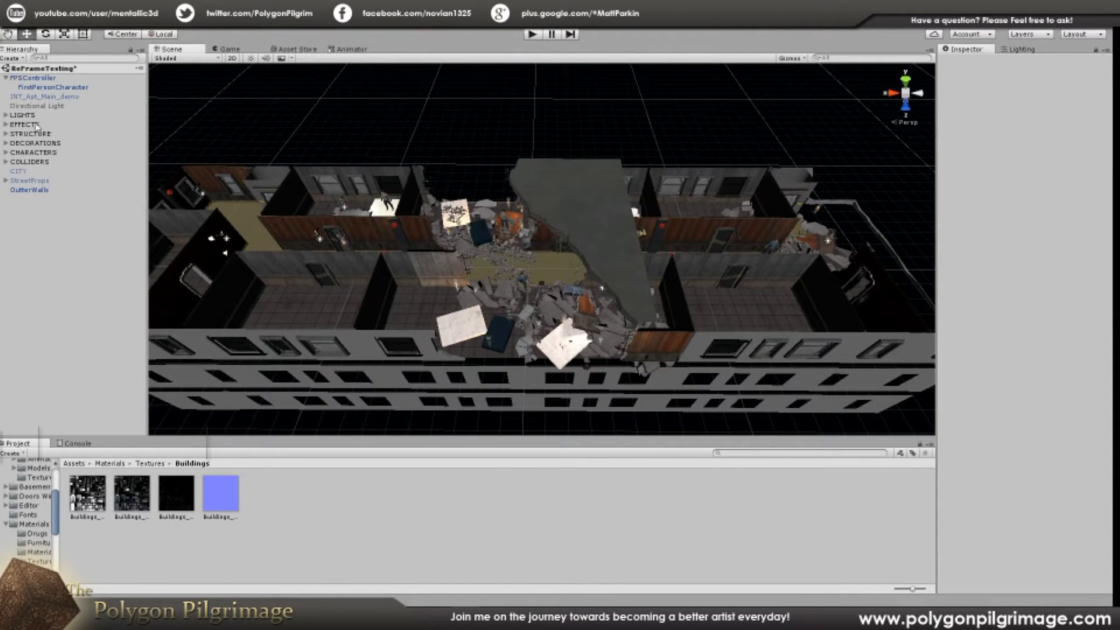